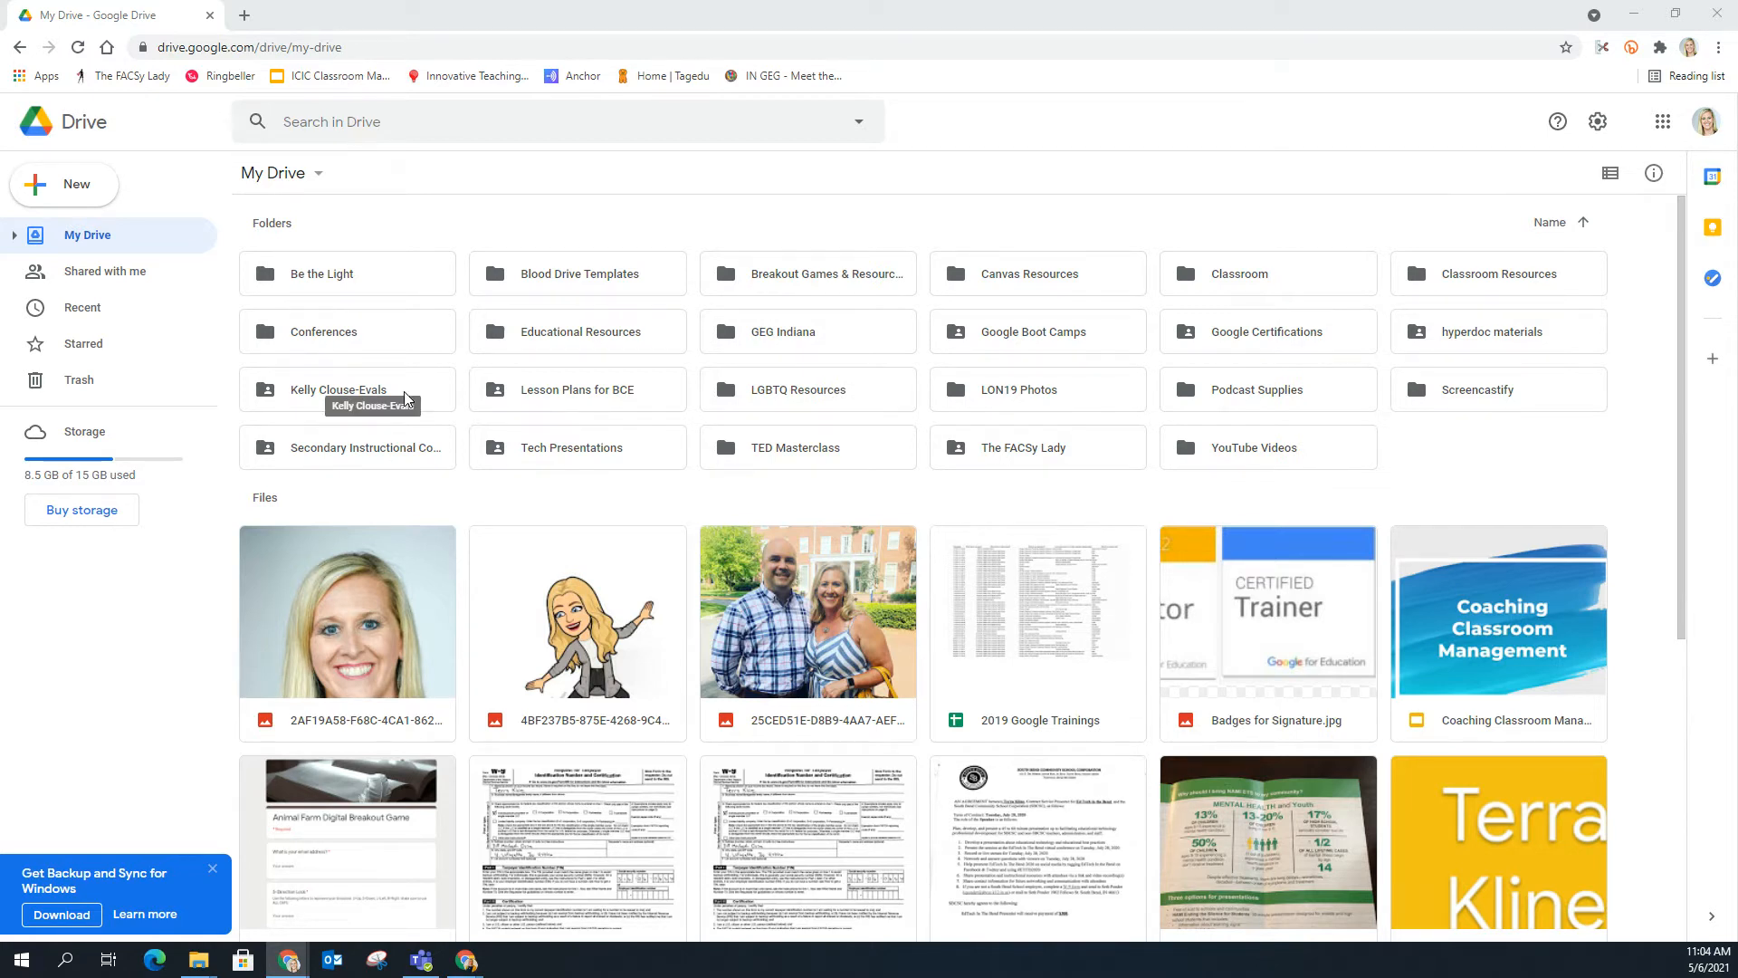
Step: Open the Paraprofessional Evaluation form from the shared evaluations folder and review its opening questions and Work Values section
{"action": "double_click", "coordinate": [406, 401]}
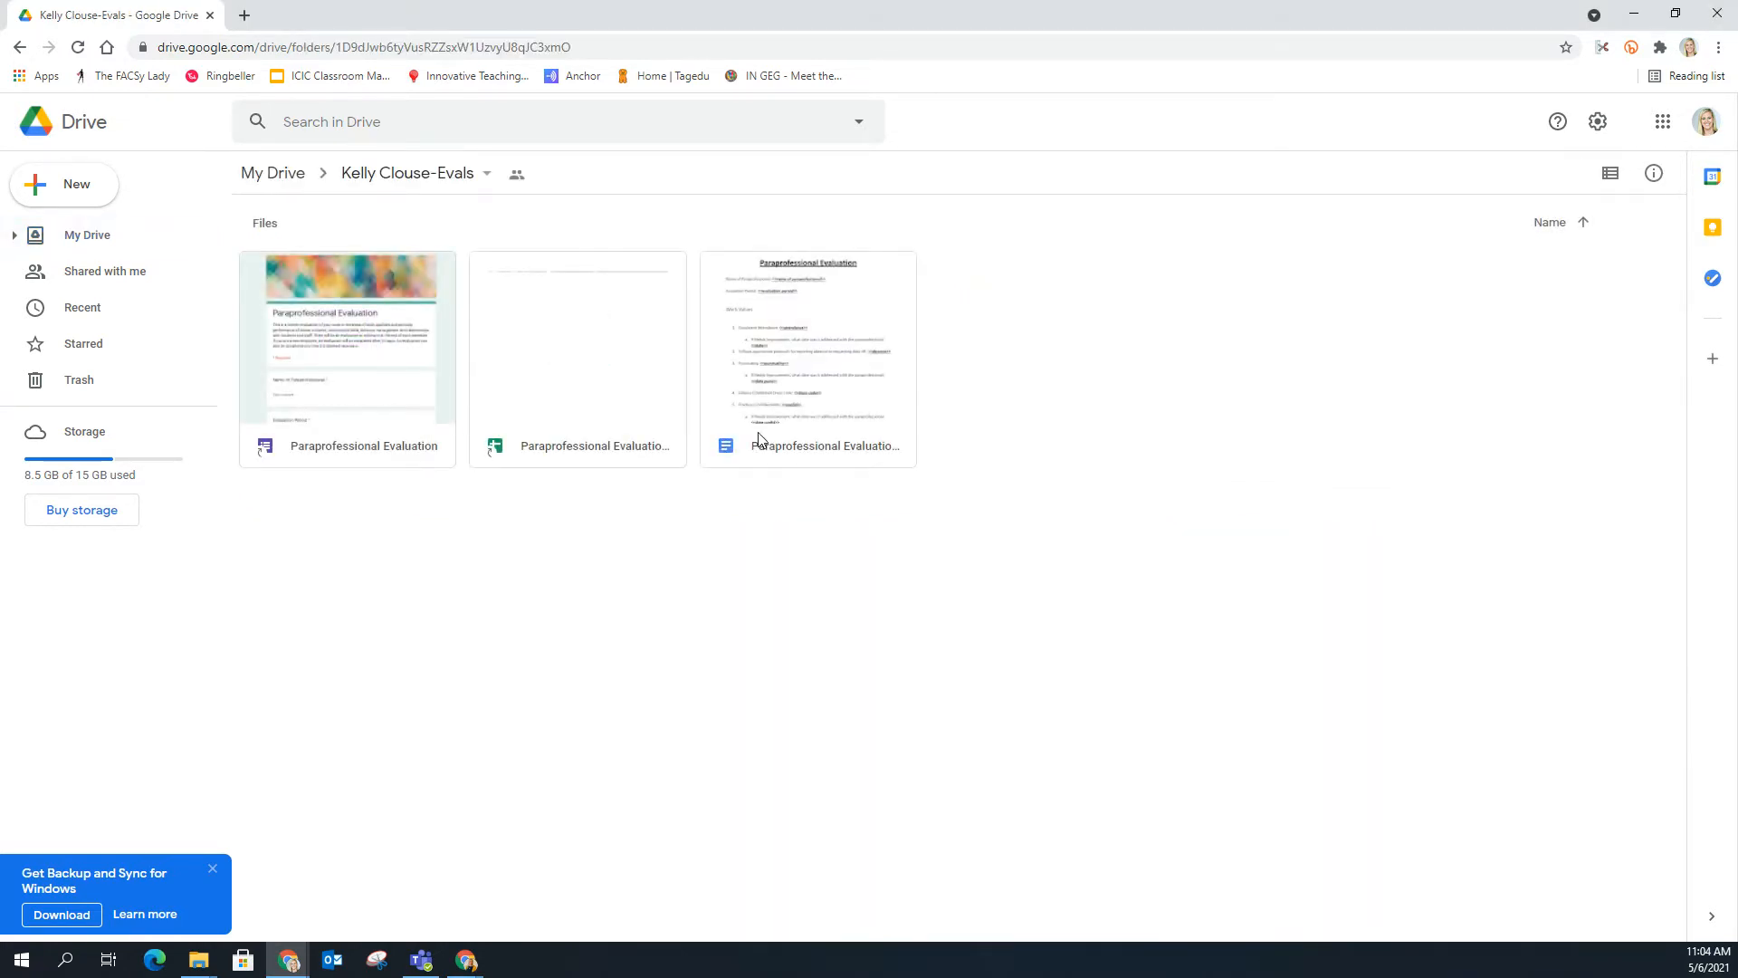
{"action": "double_click", "coordinate": [360, 284]}
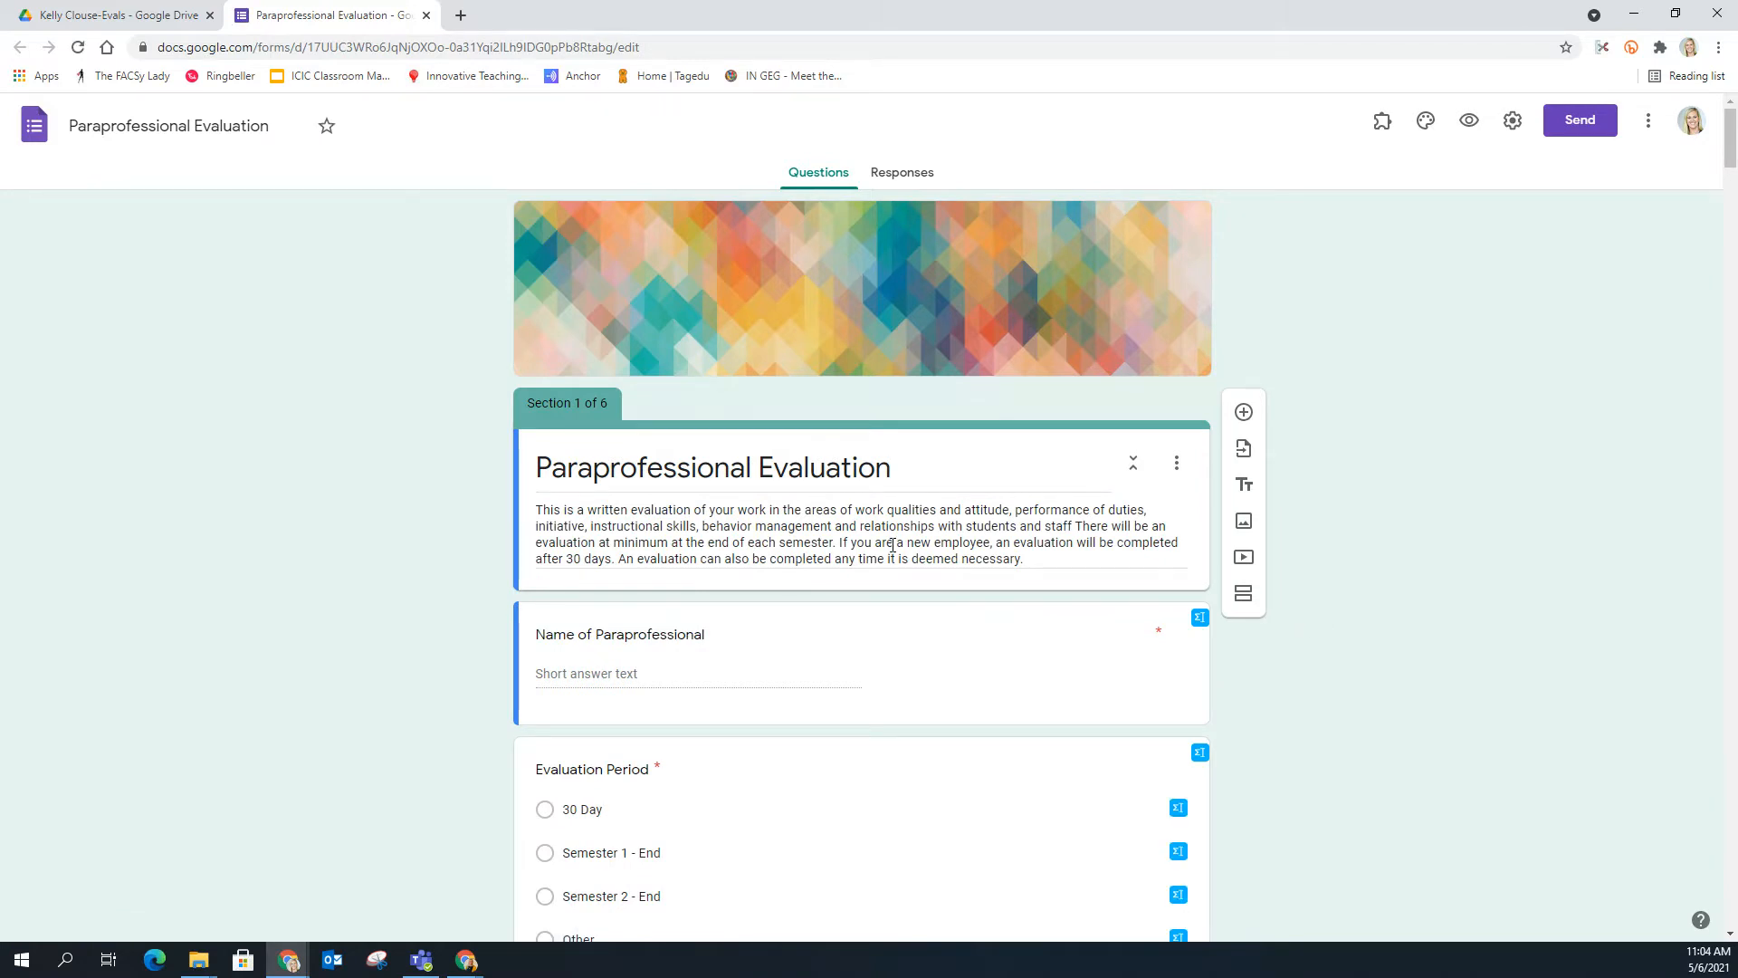
{"action": "scroll", "coordinate": [998, 547], "scroll_direction": "down", "scroll_amount": 8}
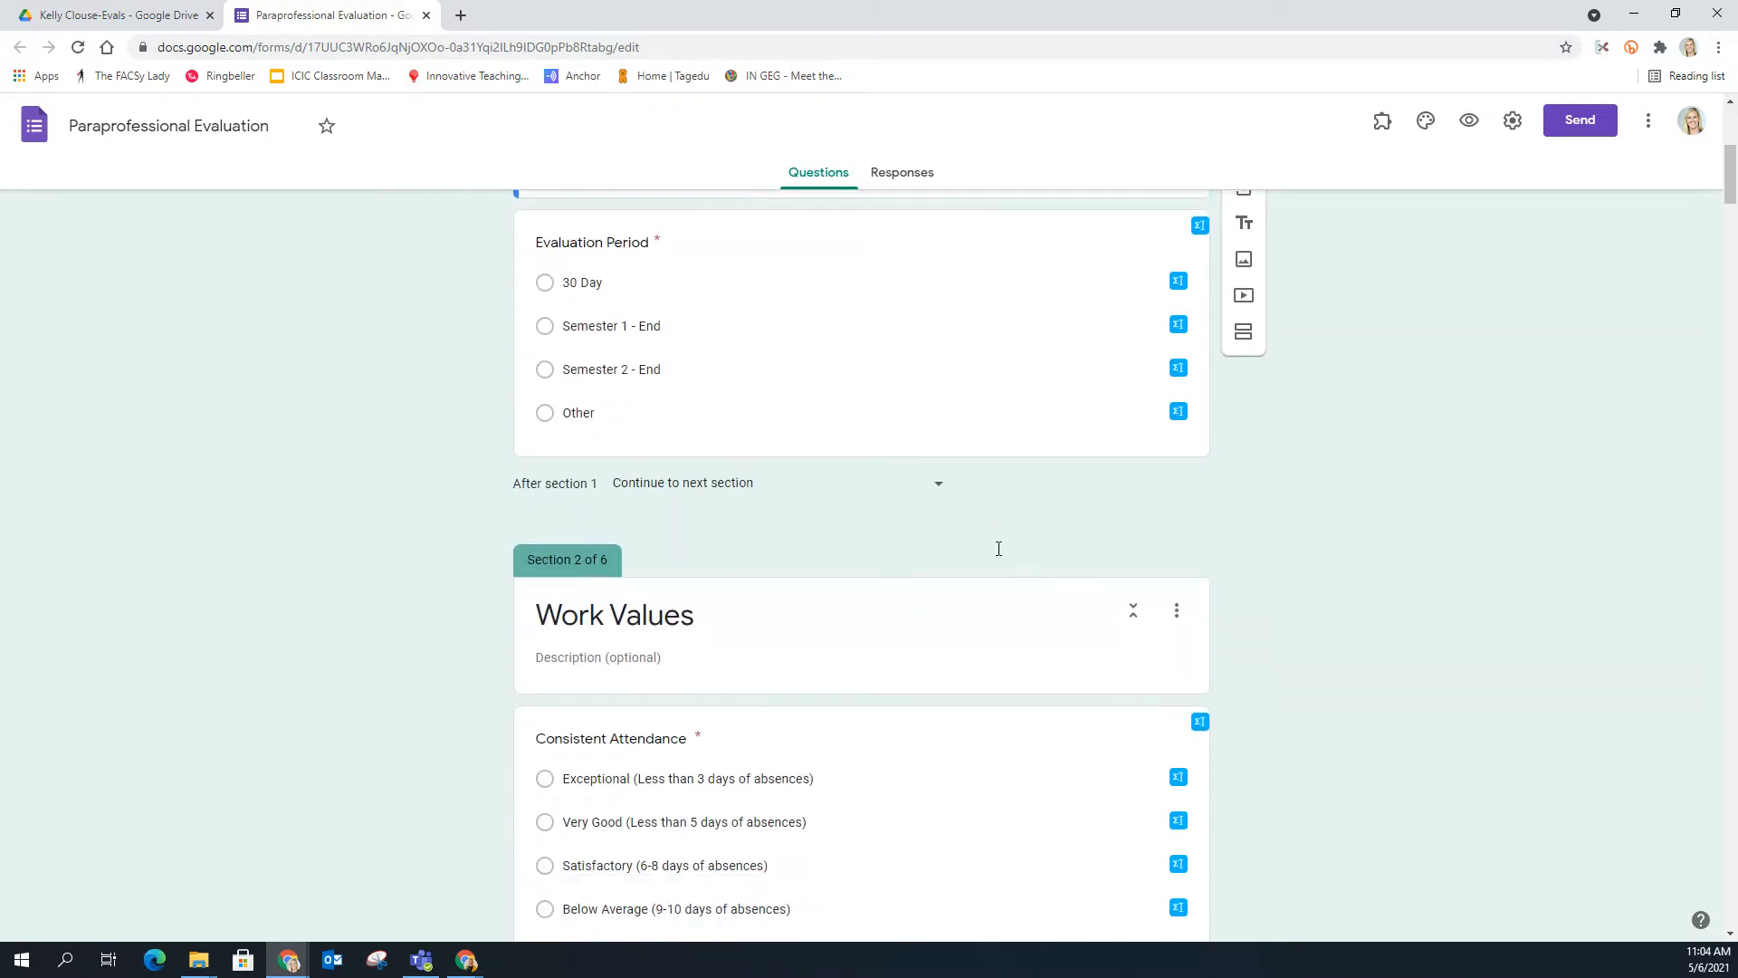
{"action": "scroll", "coordinate": [999, 555], "scroll_direction": "down", "scroll_amount": 3}
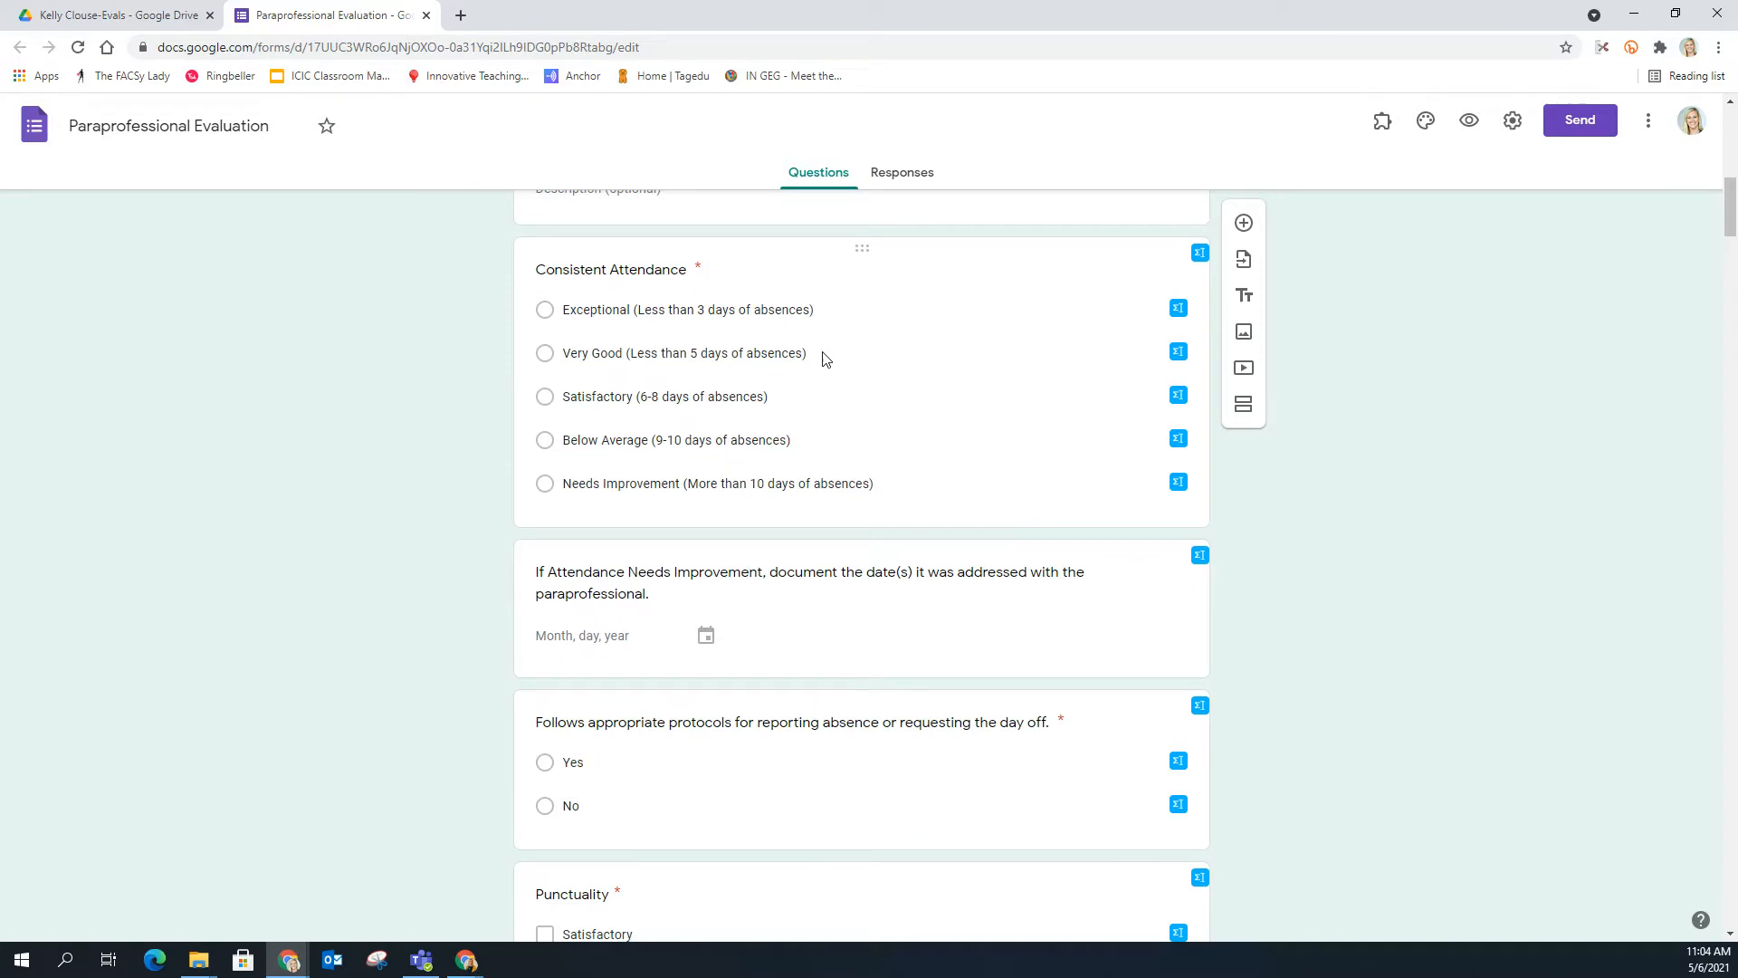
{"action": "scroll", "coordinate": [1047, 477], "scroll_direction": "up", "scroll_amount": 12}
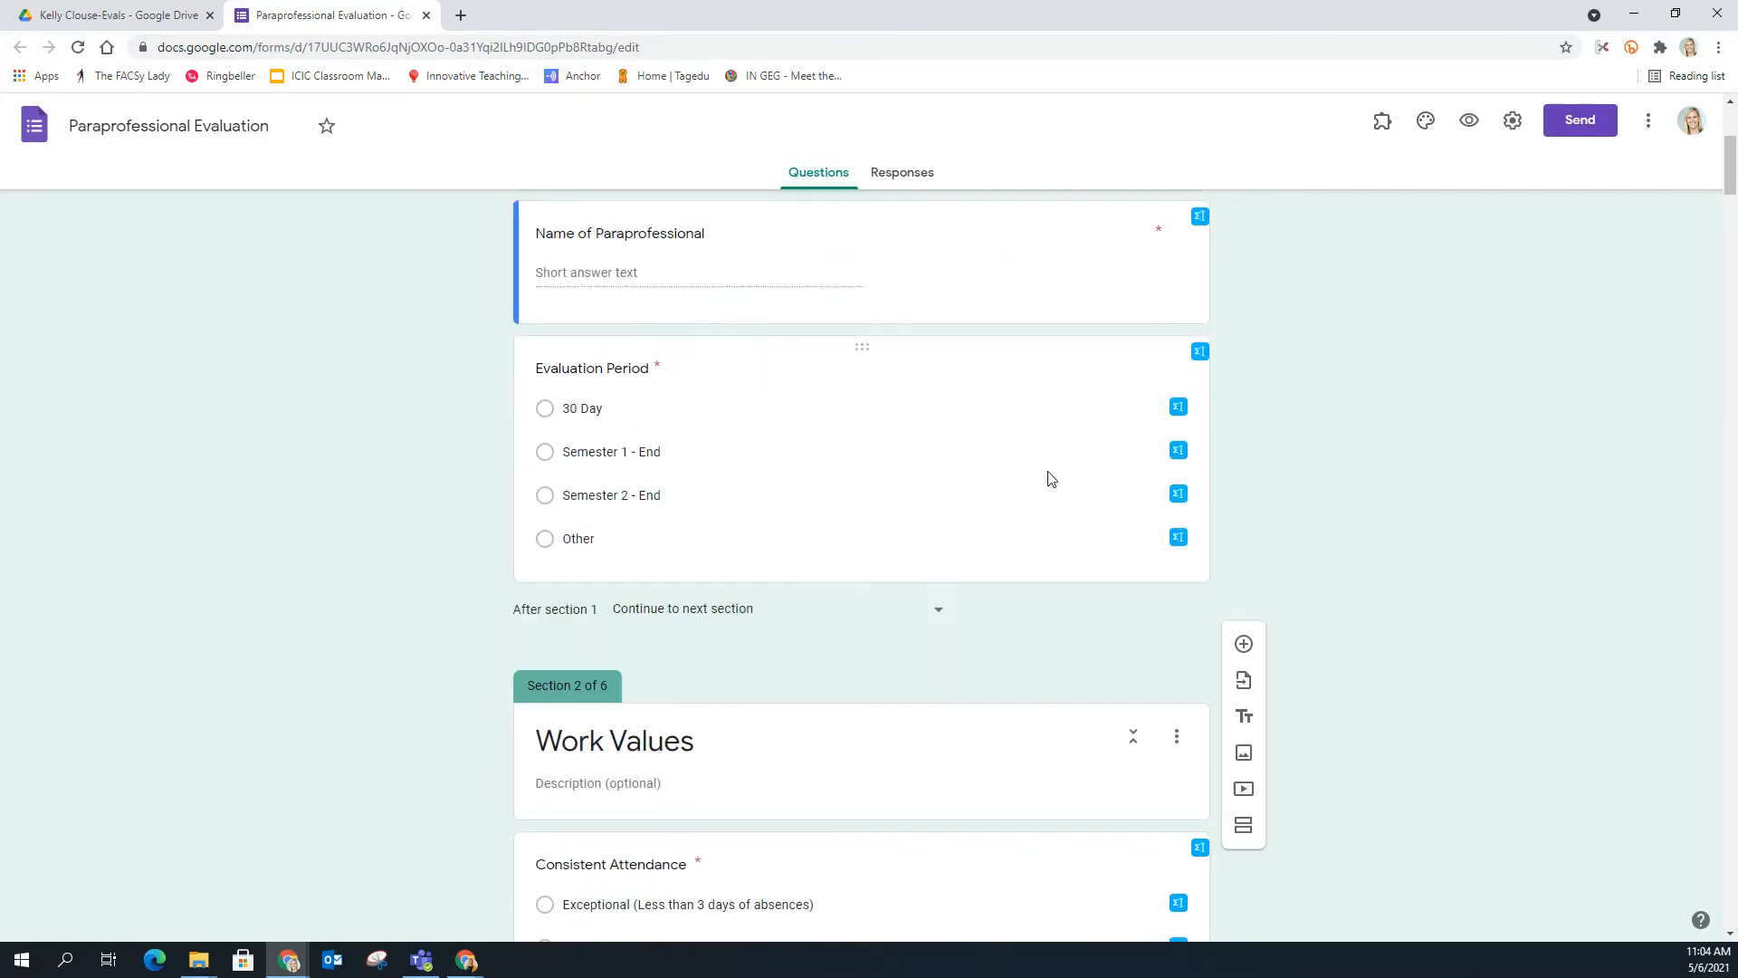
Step: Open the Paraprofessional Evaluation-Master Copy document from the evaluations folder and dismiss the Grammarly sign-up offer
{"action": "left_click", "coordinate": [163, 15]}
{"action": "left_click", "coordinate": [790, 360]}
{"action": "double_click", "coordinate": [789, 360]}
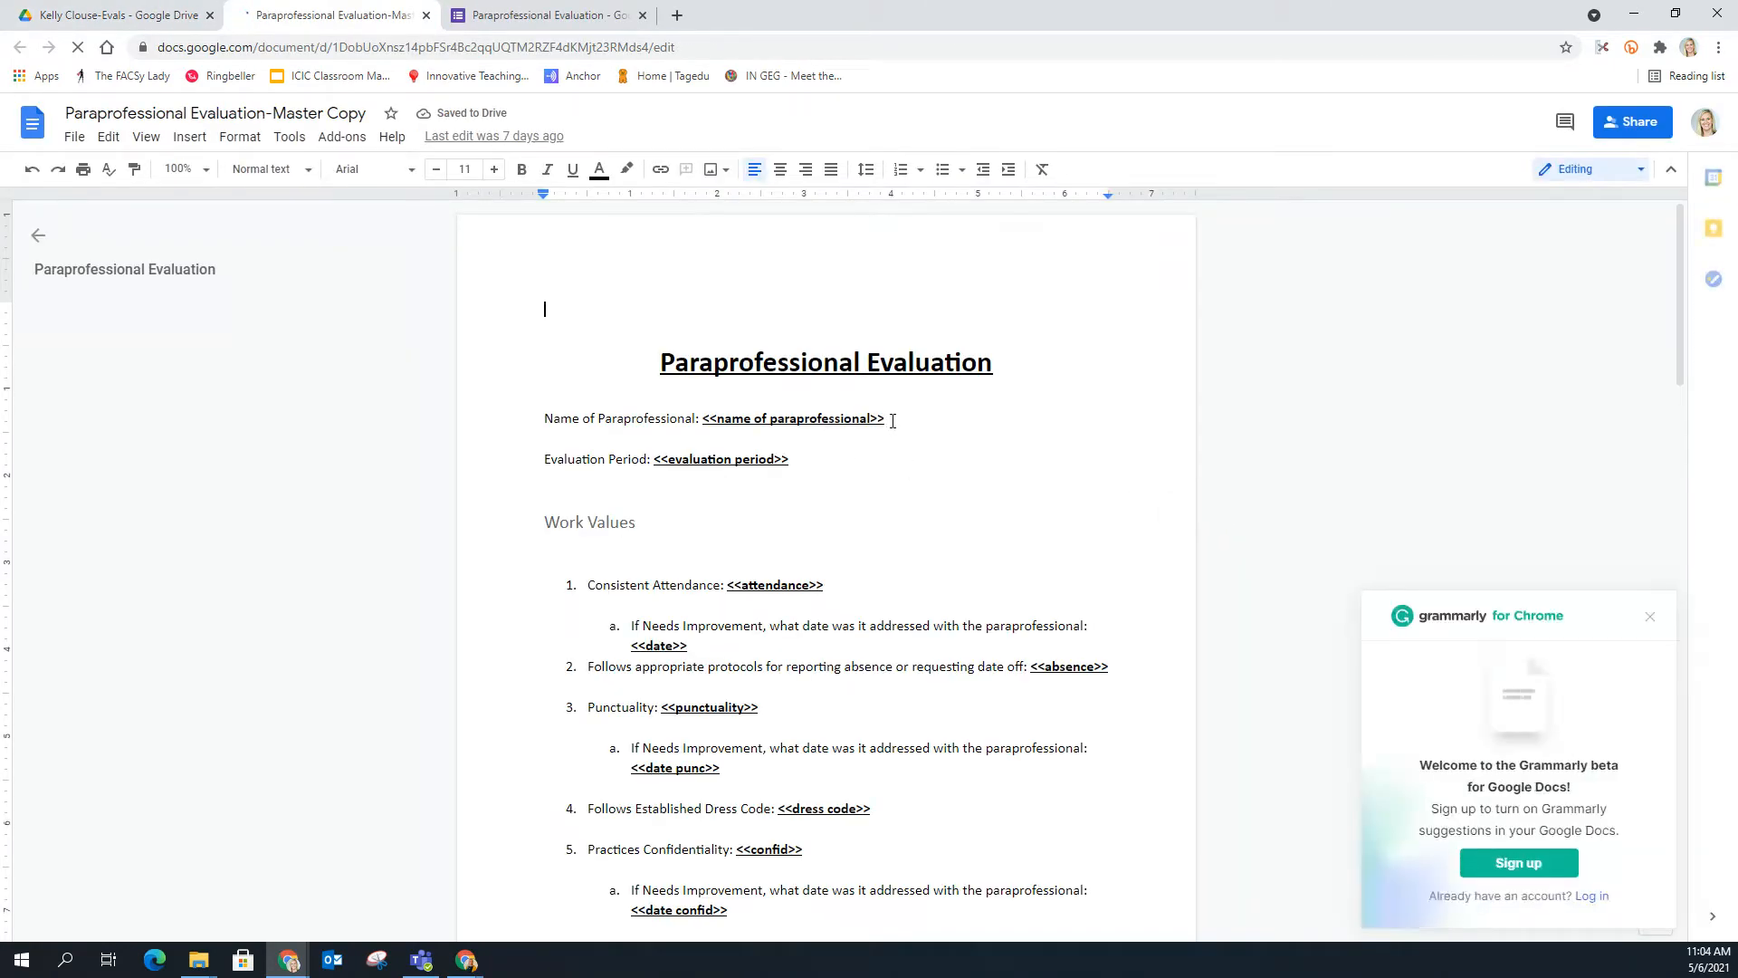
{"action": "left_click", "coordinate": [1649, 619]}
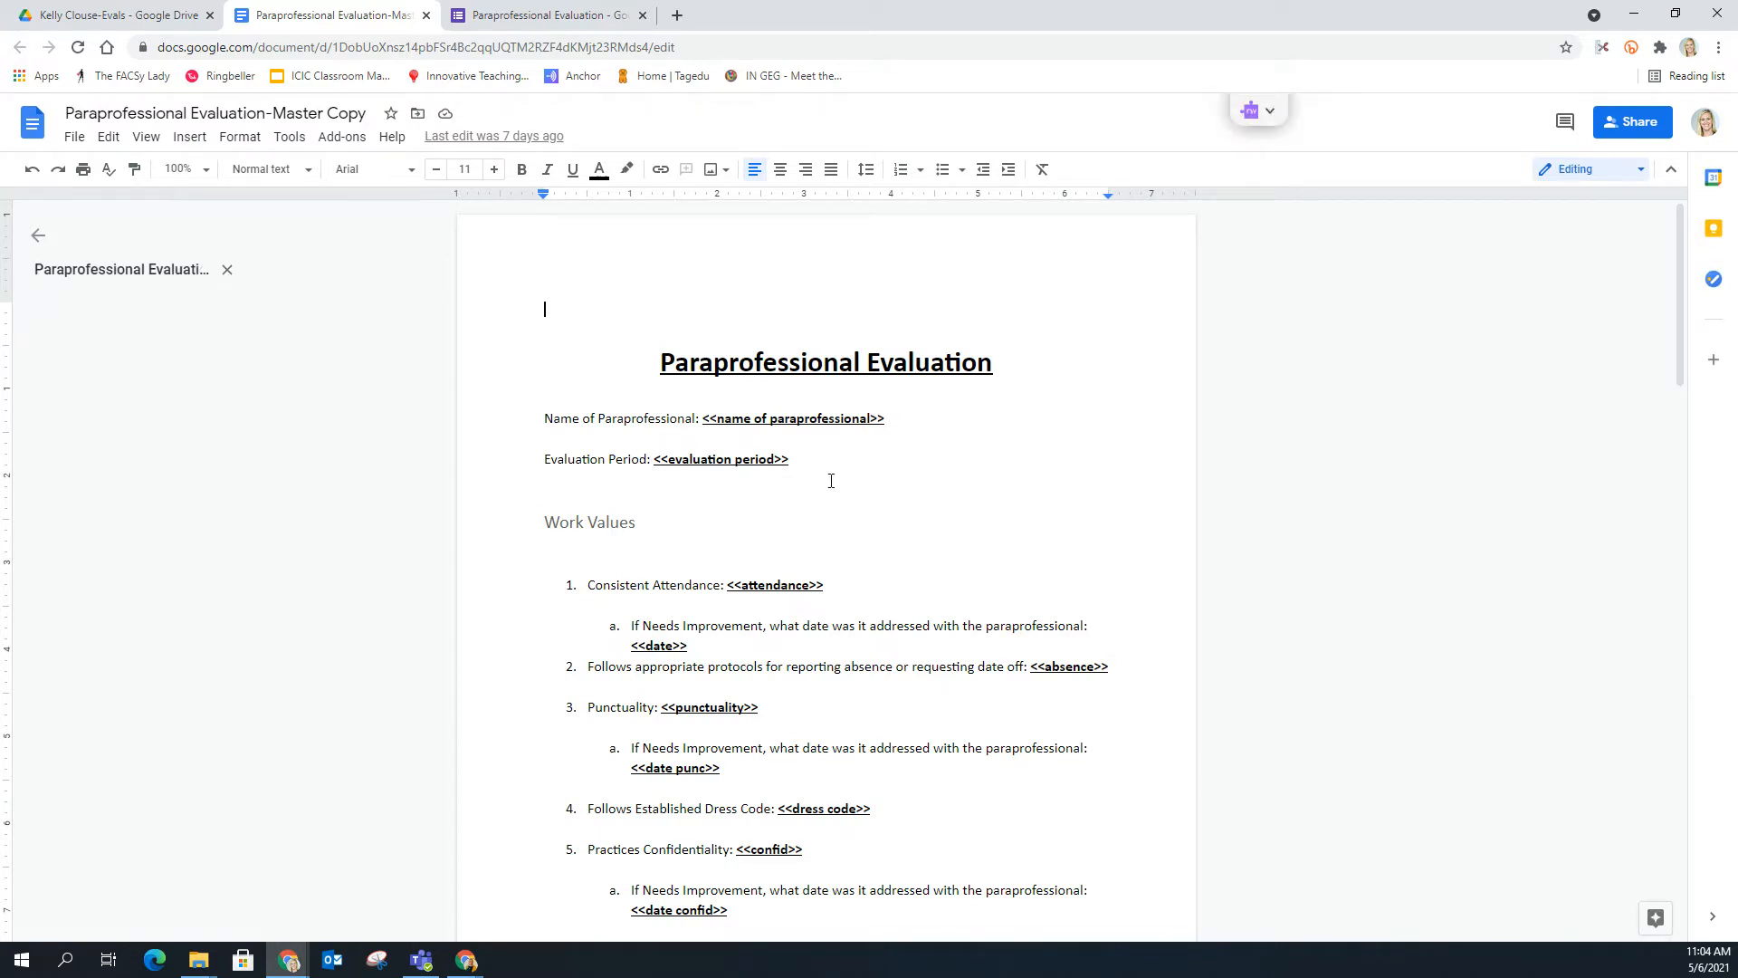
Step: Examine the merge tags in the master copy document, from Work Values through Duties and Responsibilities to the Summary
{"action": "scroll", "coordinate": [831, 481], "scroll_direction": "down", "scroll_amount": 4}
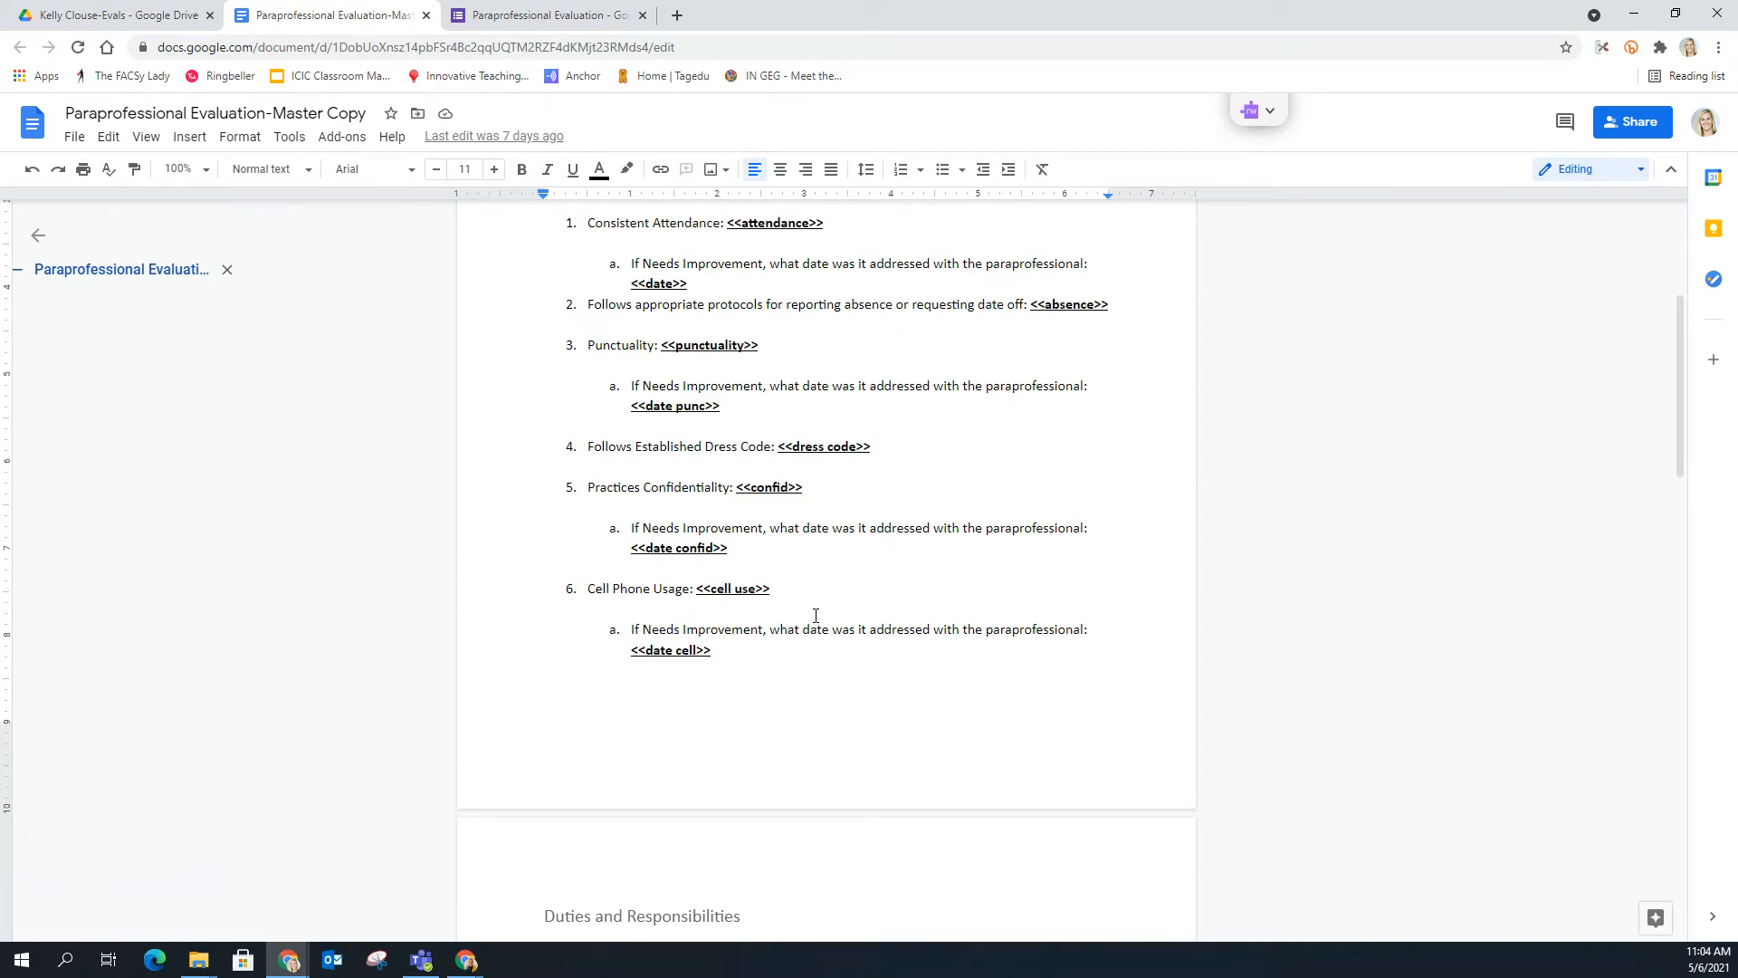
{"action": "scroll", "coordinate": [815, 616], "scroll_direction": "up", "scroll_amount": 3}
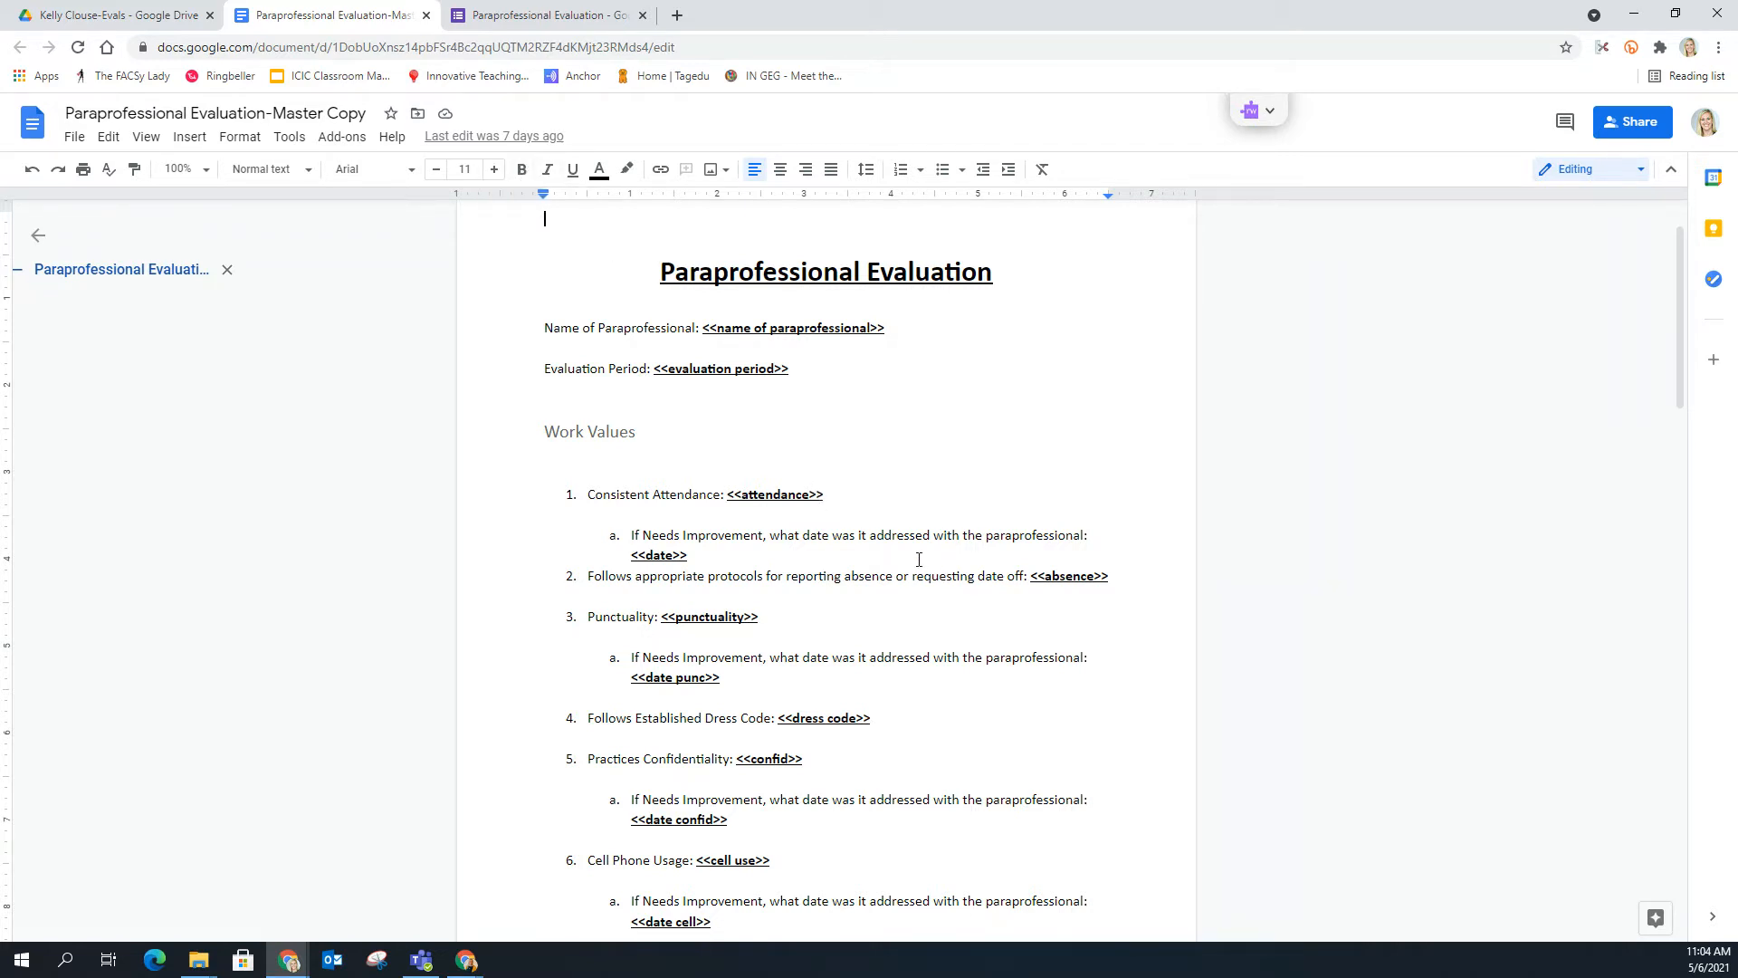
{"action": "scroll", "coordinate": [917, 560], "scroll_direction": "down", "scroll_amount": 2}
{"action": "scroll", "coordinate": [919, 559], "scroll_direction": "down", "scroll_amount": 15}
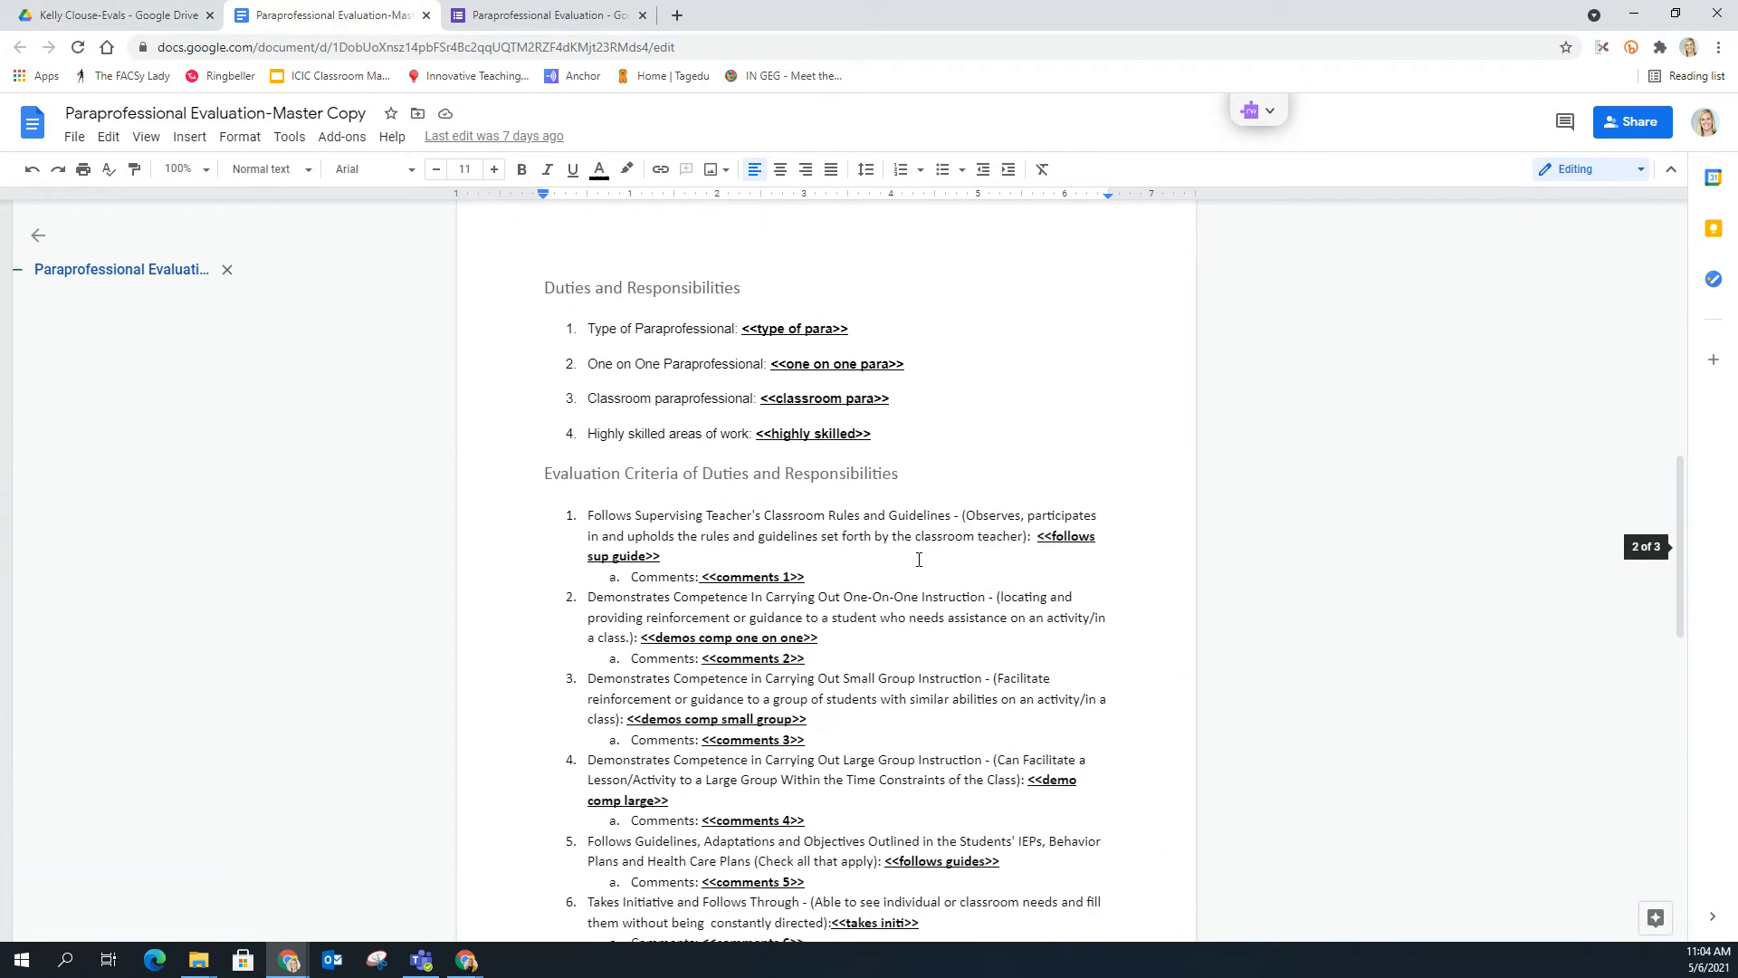
{"action": "scroll", "coordinate": [919, 559], "scroll_direction": "down", "scroll_amount": 12}
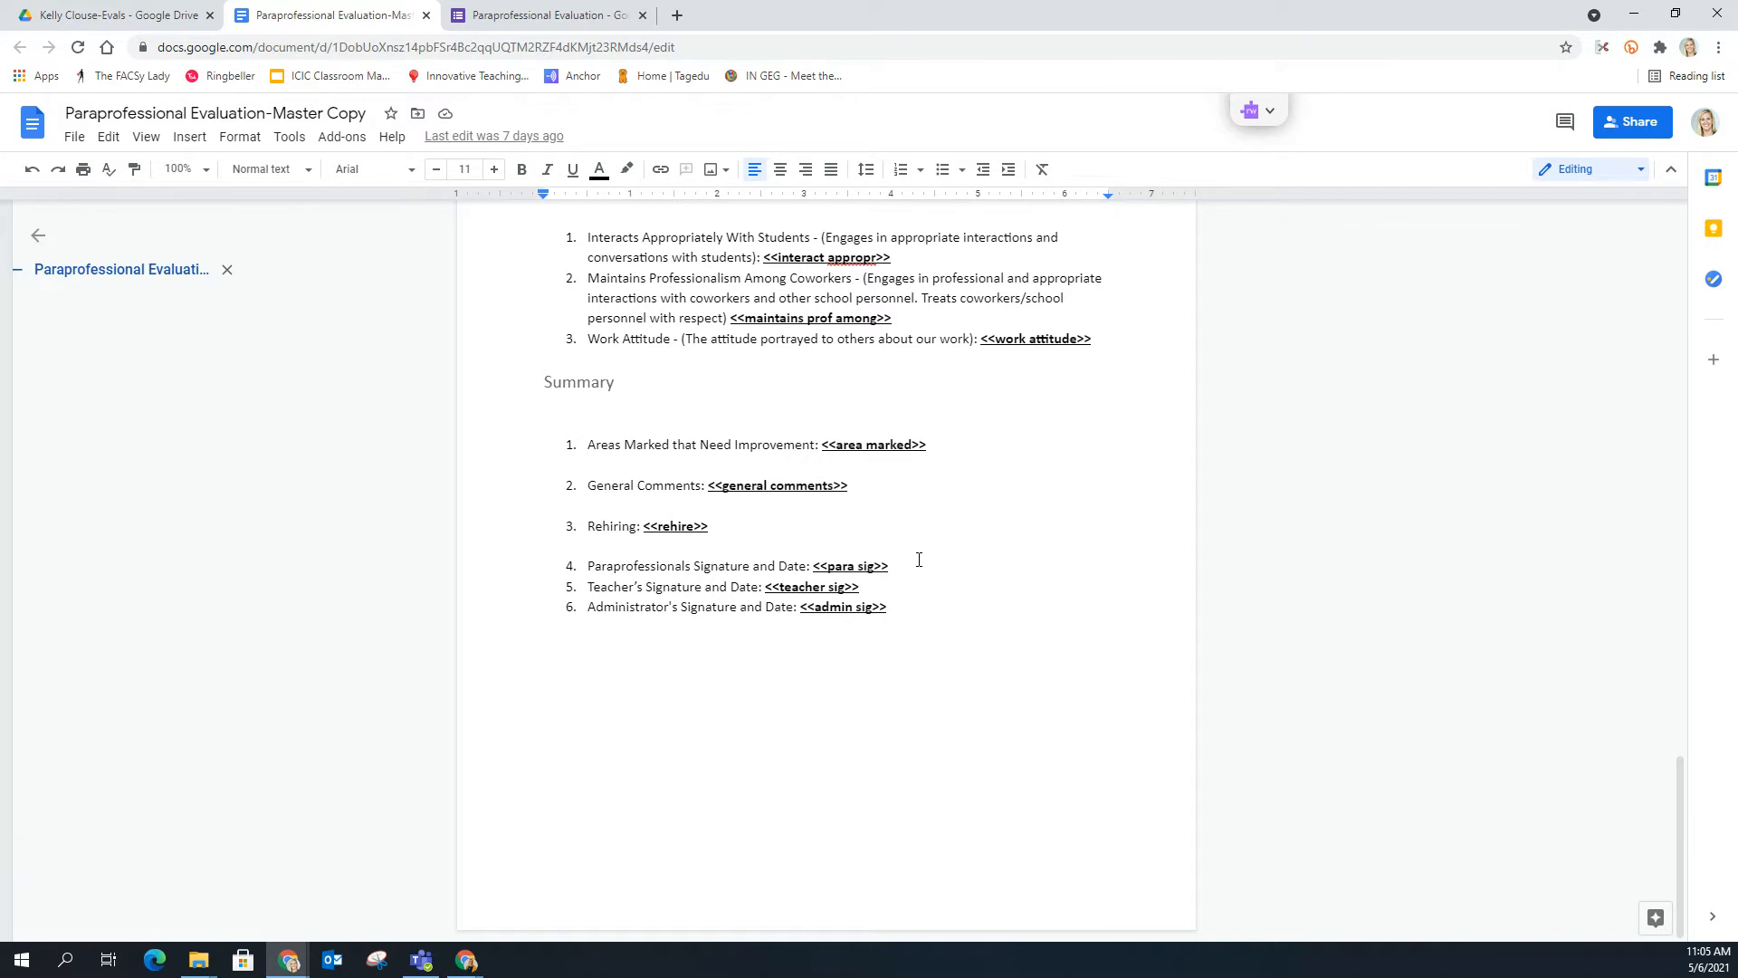
{"action": "scroll", "coordinate": [749, 406], "scroll_direction": "up", "scroll_amount": 2}
{"action": "scroll", "coordinate": [765, 425], "scroll_direction": "up", "scroll_amount": 12}
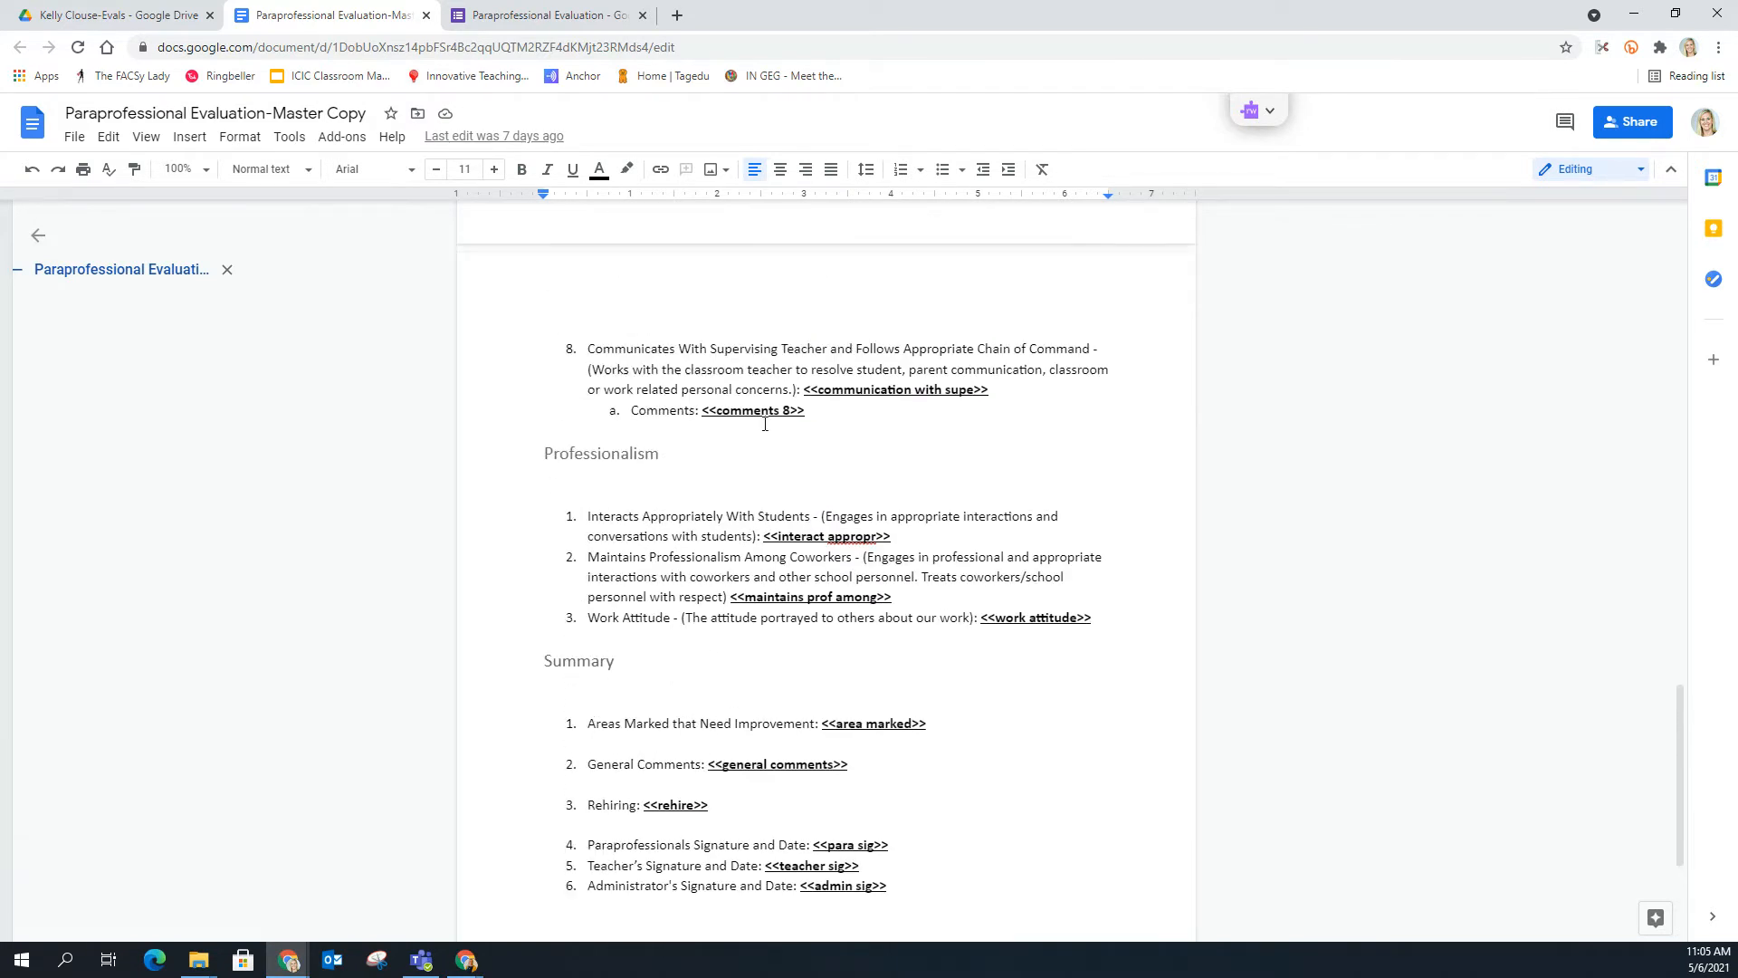
{"action": "scroll", "coordinate": [765, 424], "scroll_direction": "up", "scroll_amount": 14}
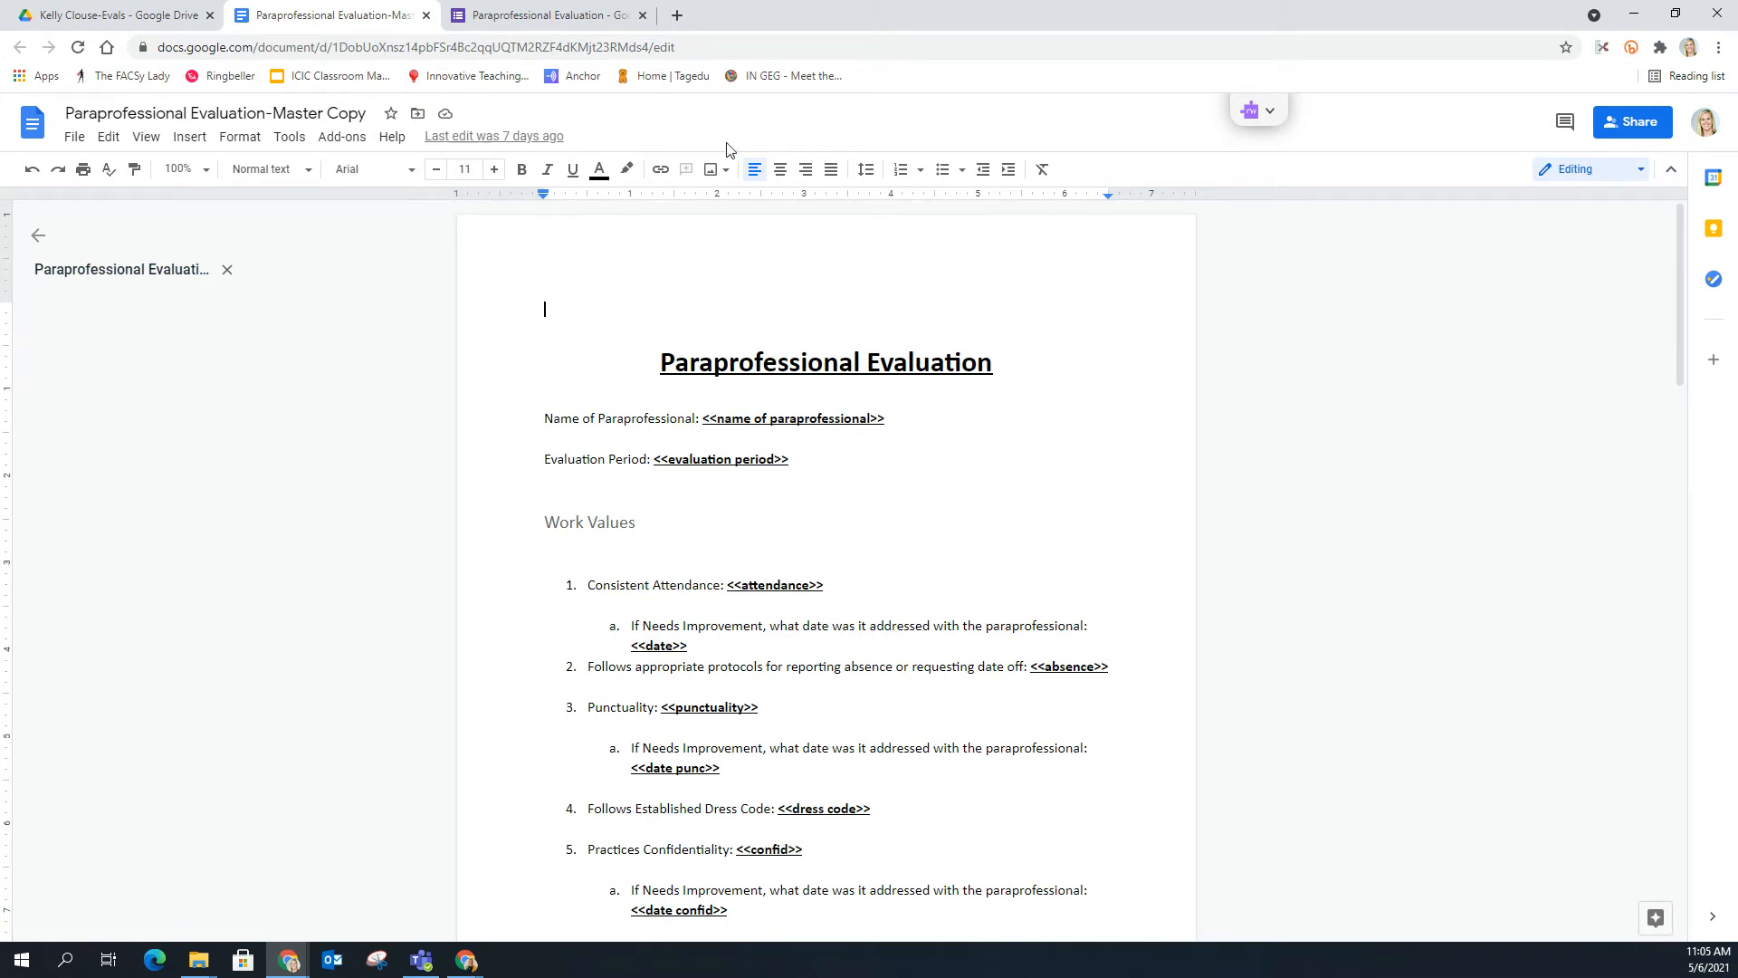
Step: Reopen the Paraprofessional Evaluation form from the folder and view its responses in Sheets
{"action": "left_click", "coordinate": [160, 21]}
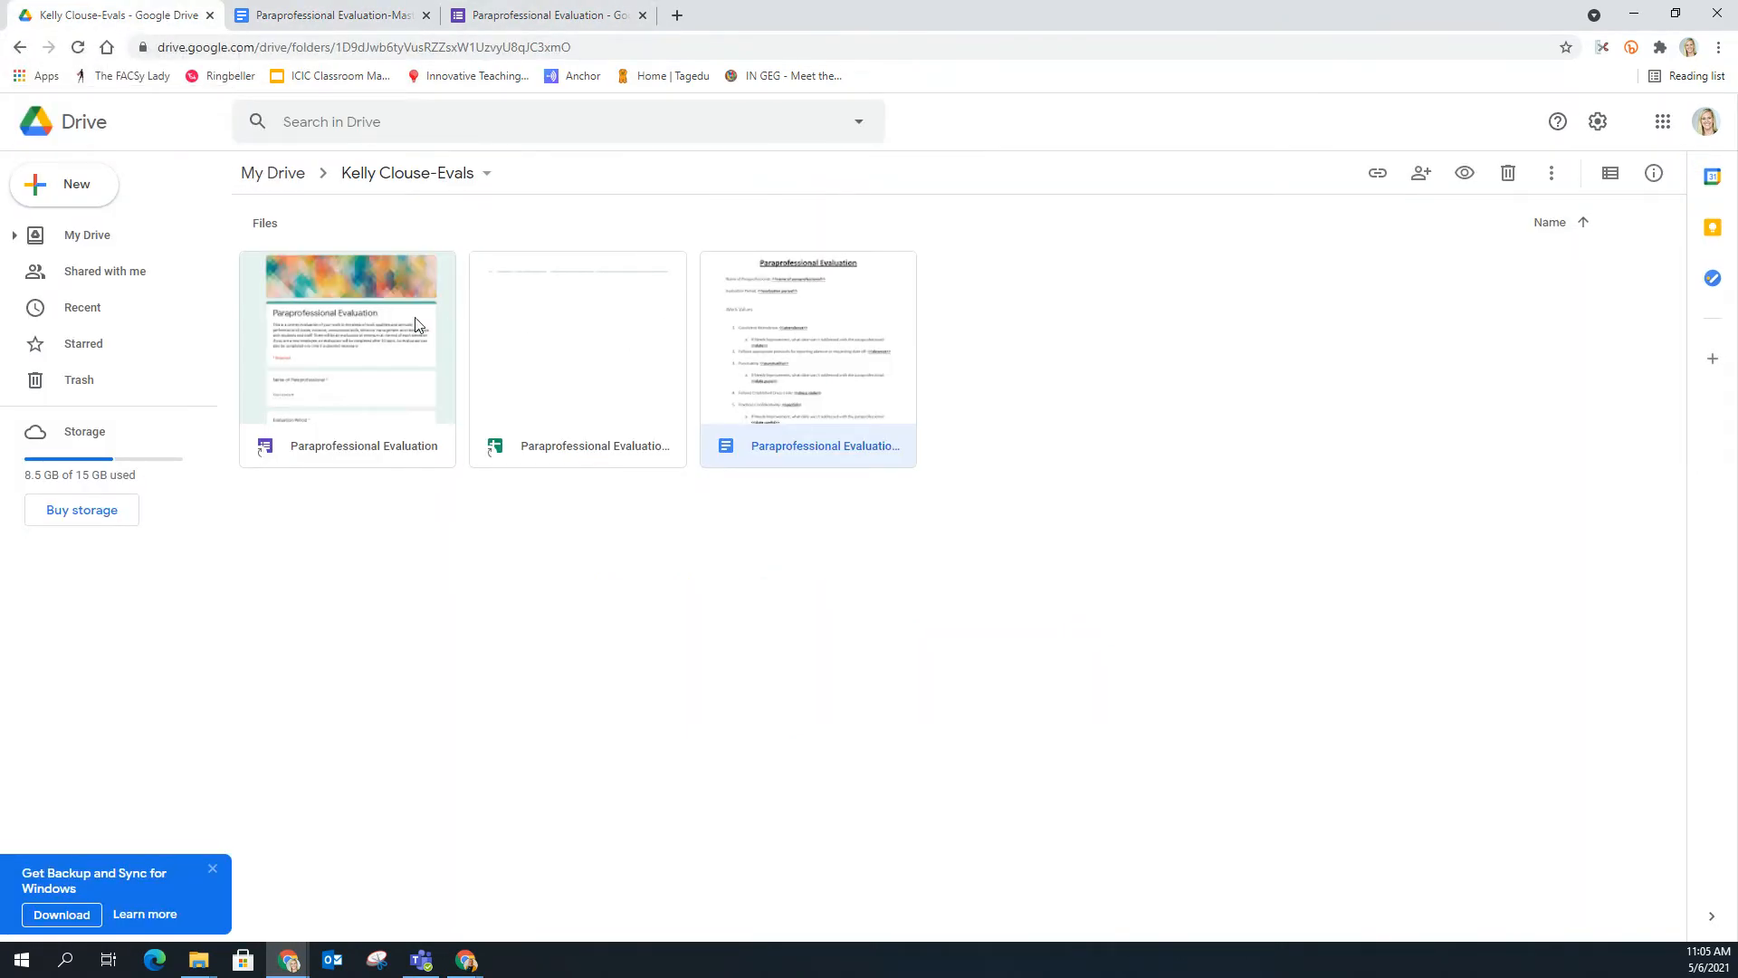
{"action": "double_click", "coordinate": [388, 324]}
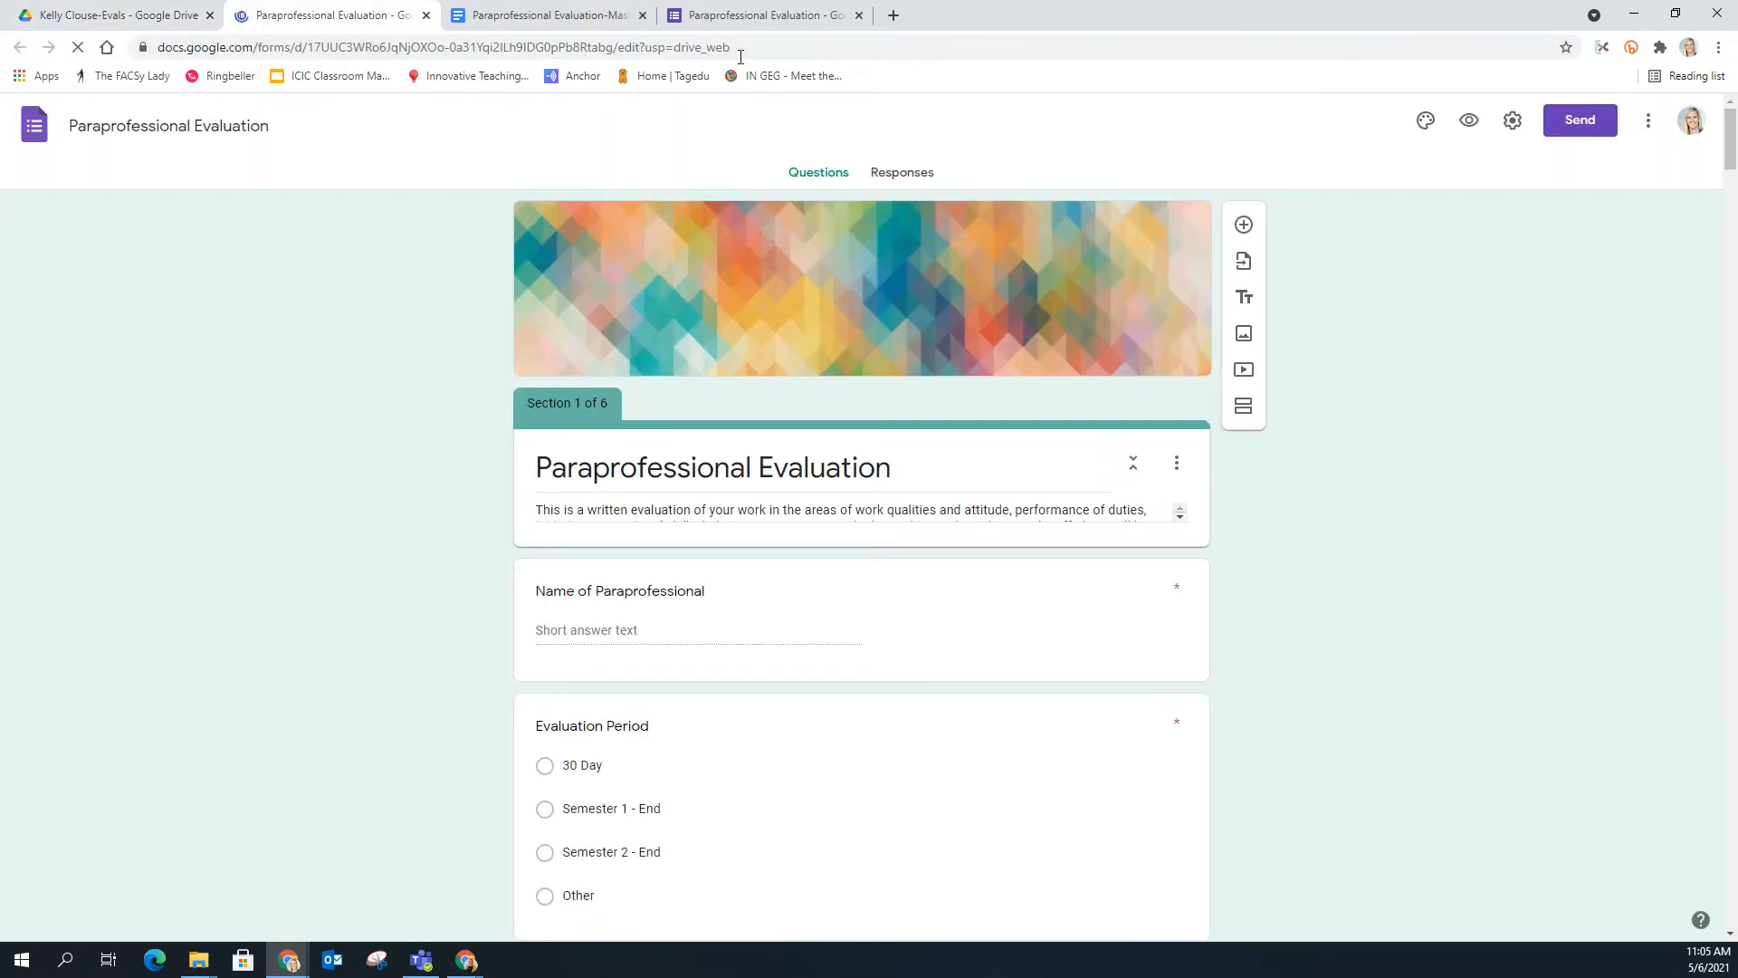
{"action": "left_click", "coordinate": [914, 177]}
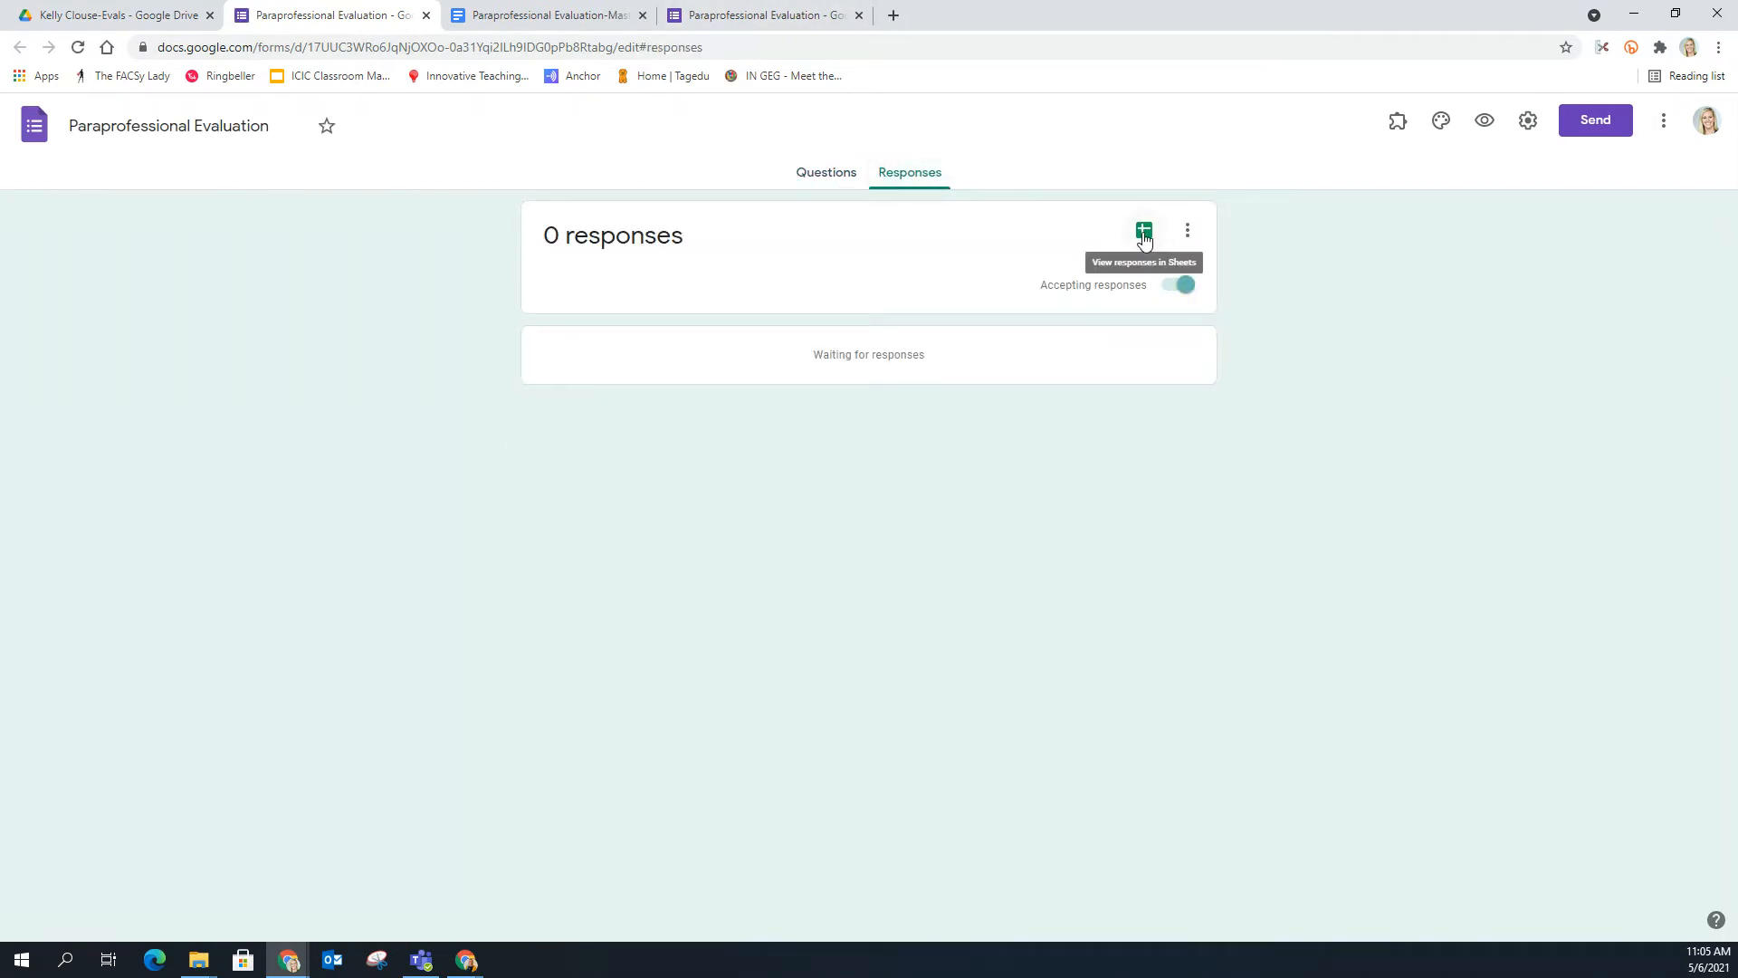
{"action": "left_click", "coordinate": [1144, 233]}
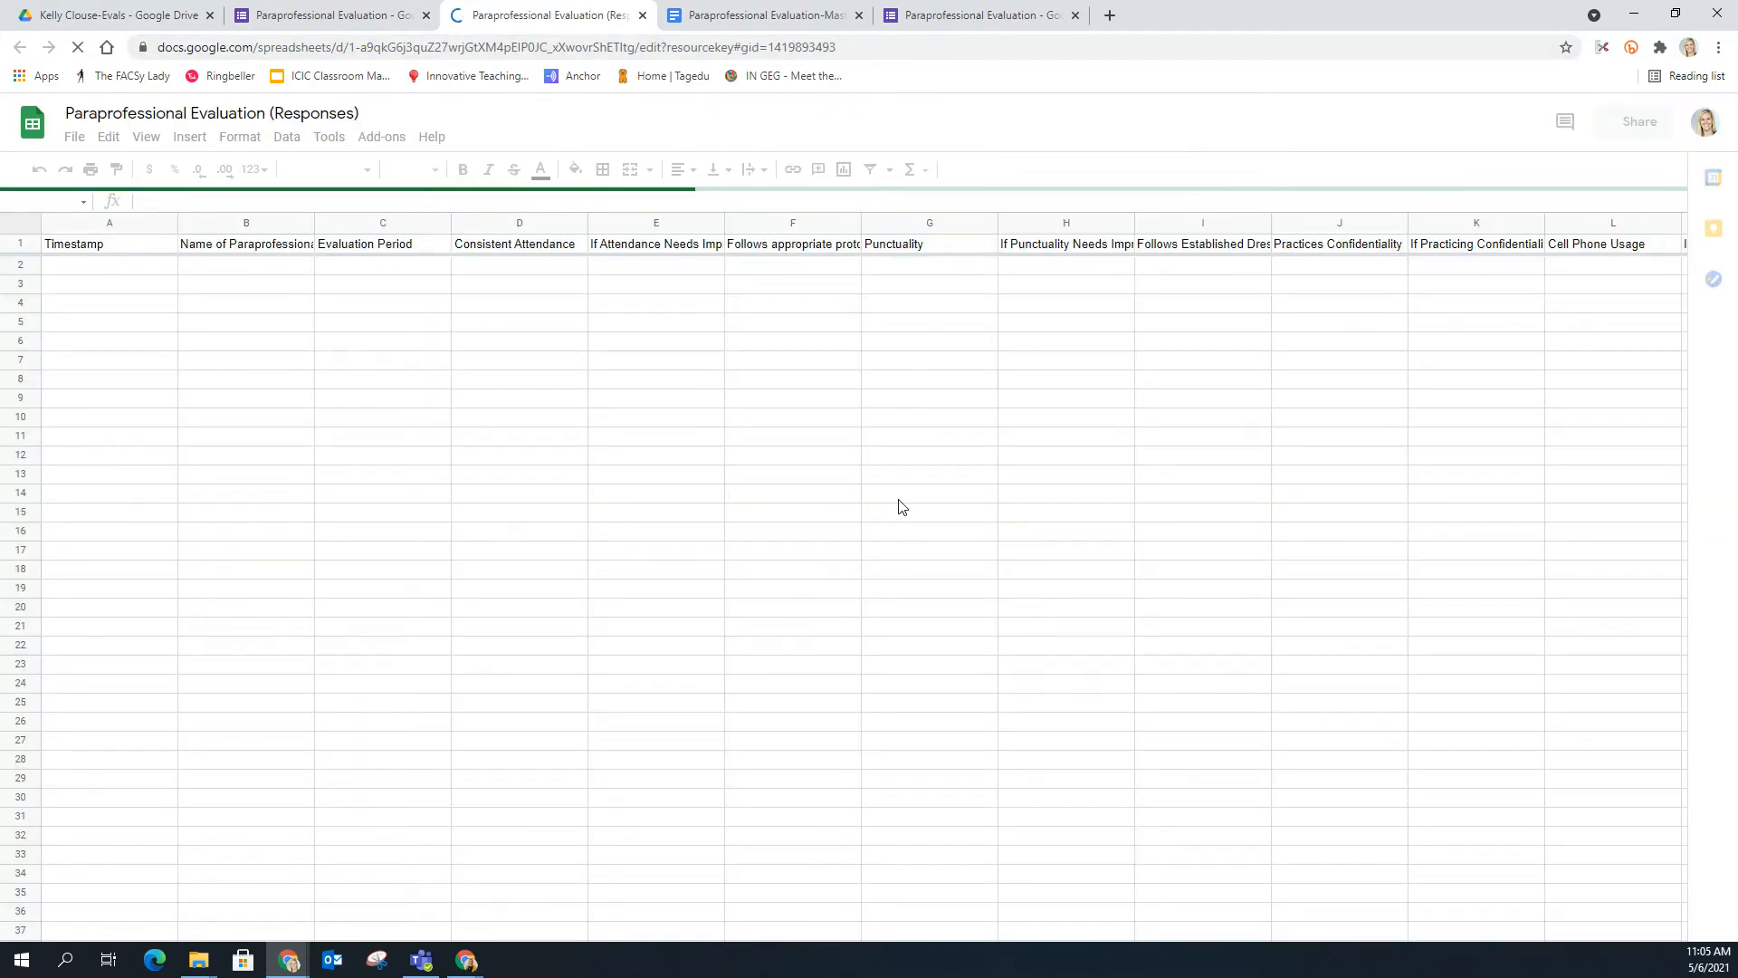
Step: Open the Paraprofessional Evaluation (Responses) spreadsheet from the evaluations folder and close the duplicate form and spreadsheet tabs
{"action": "left_click", "coordinate": [117, 17]}
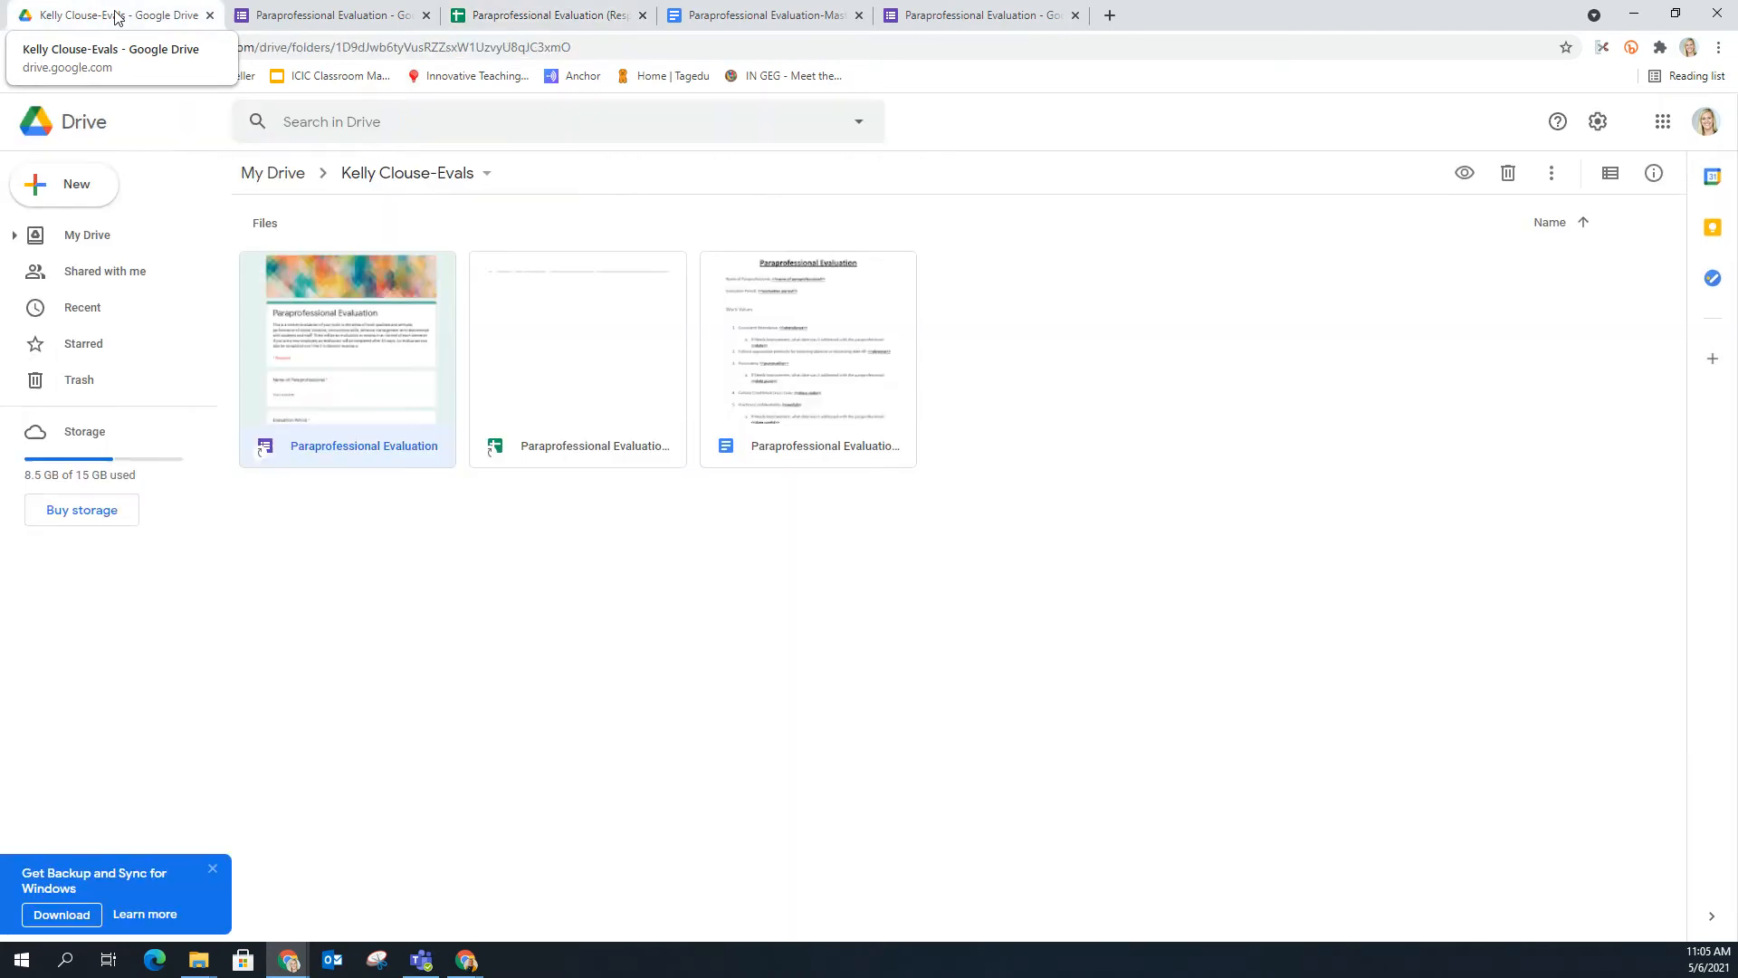
{"action": "double_click", "coordinate": [570, 374]}
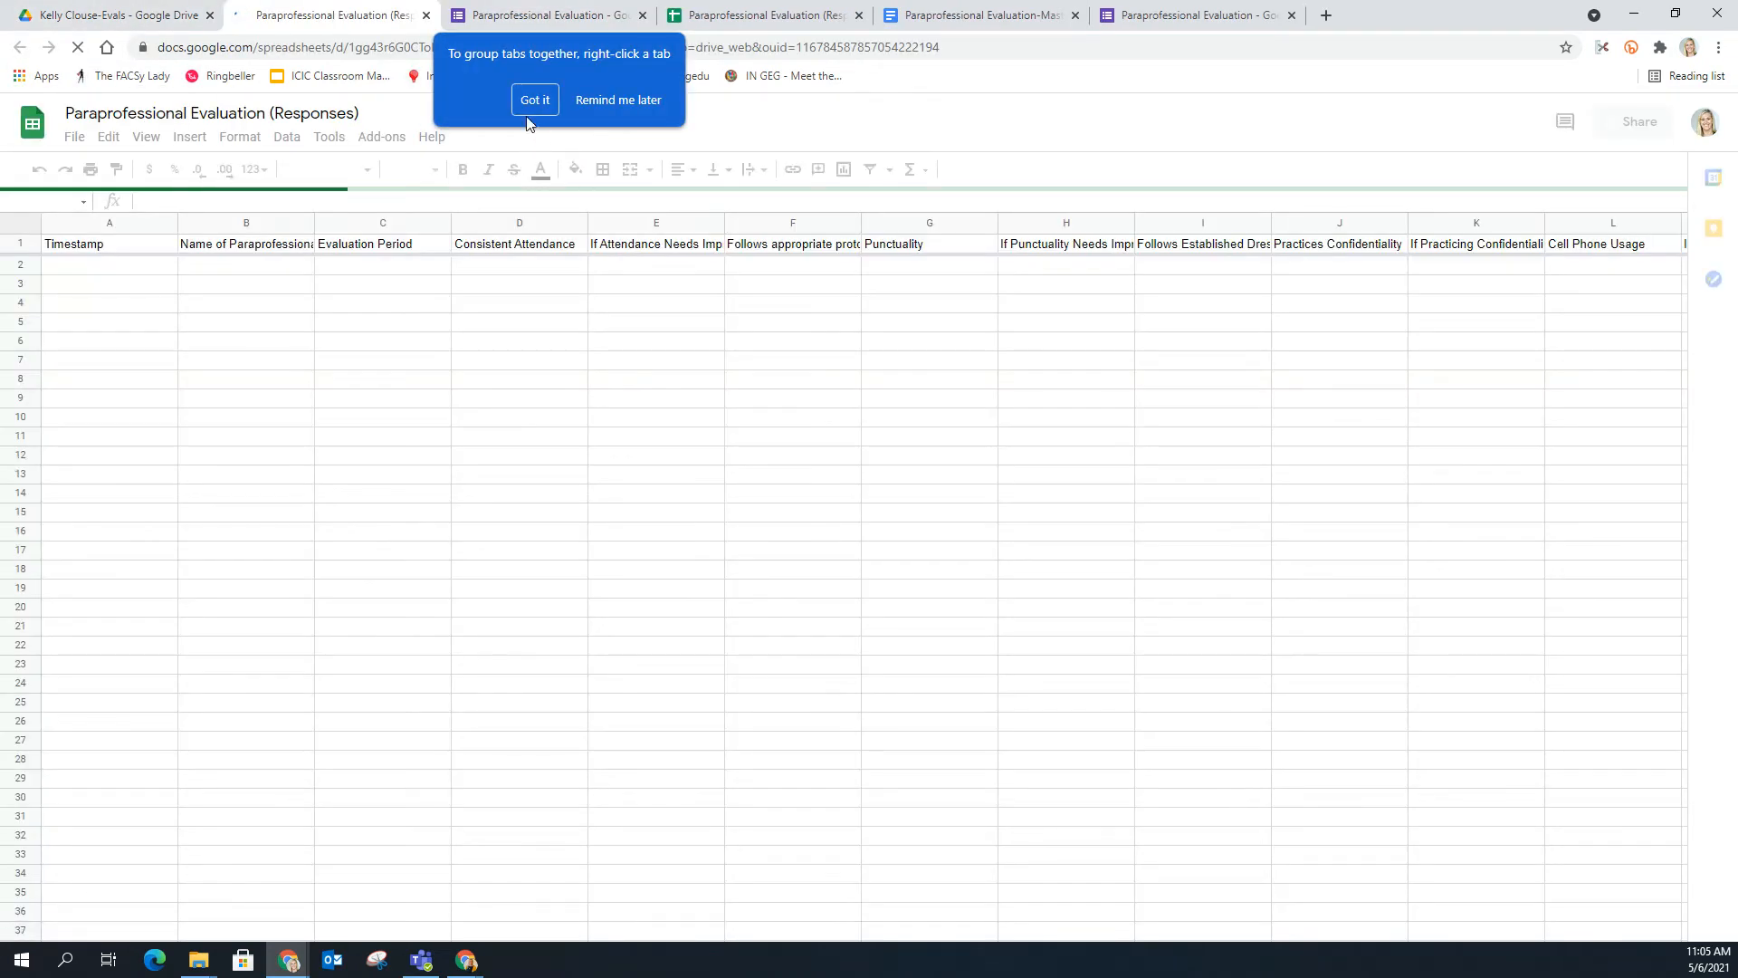
{"action": "left_click", "coordinate": [528, 102]}
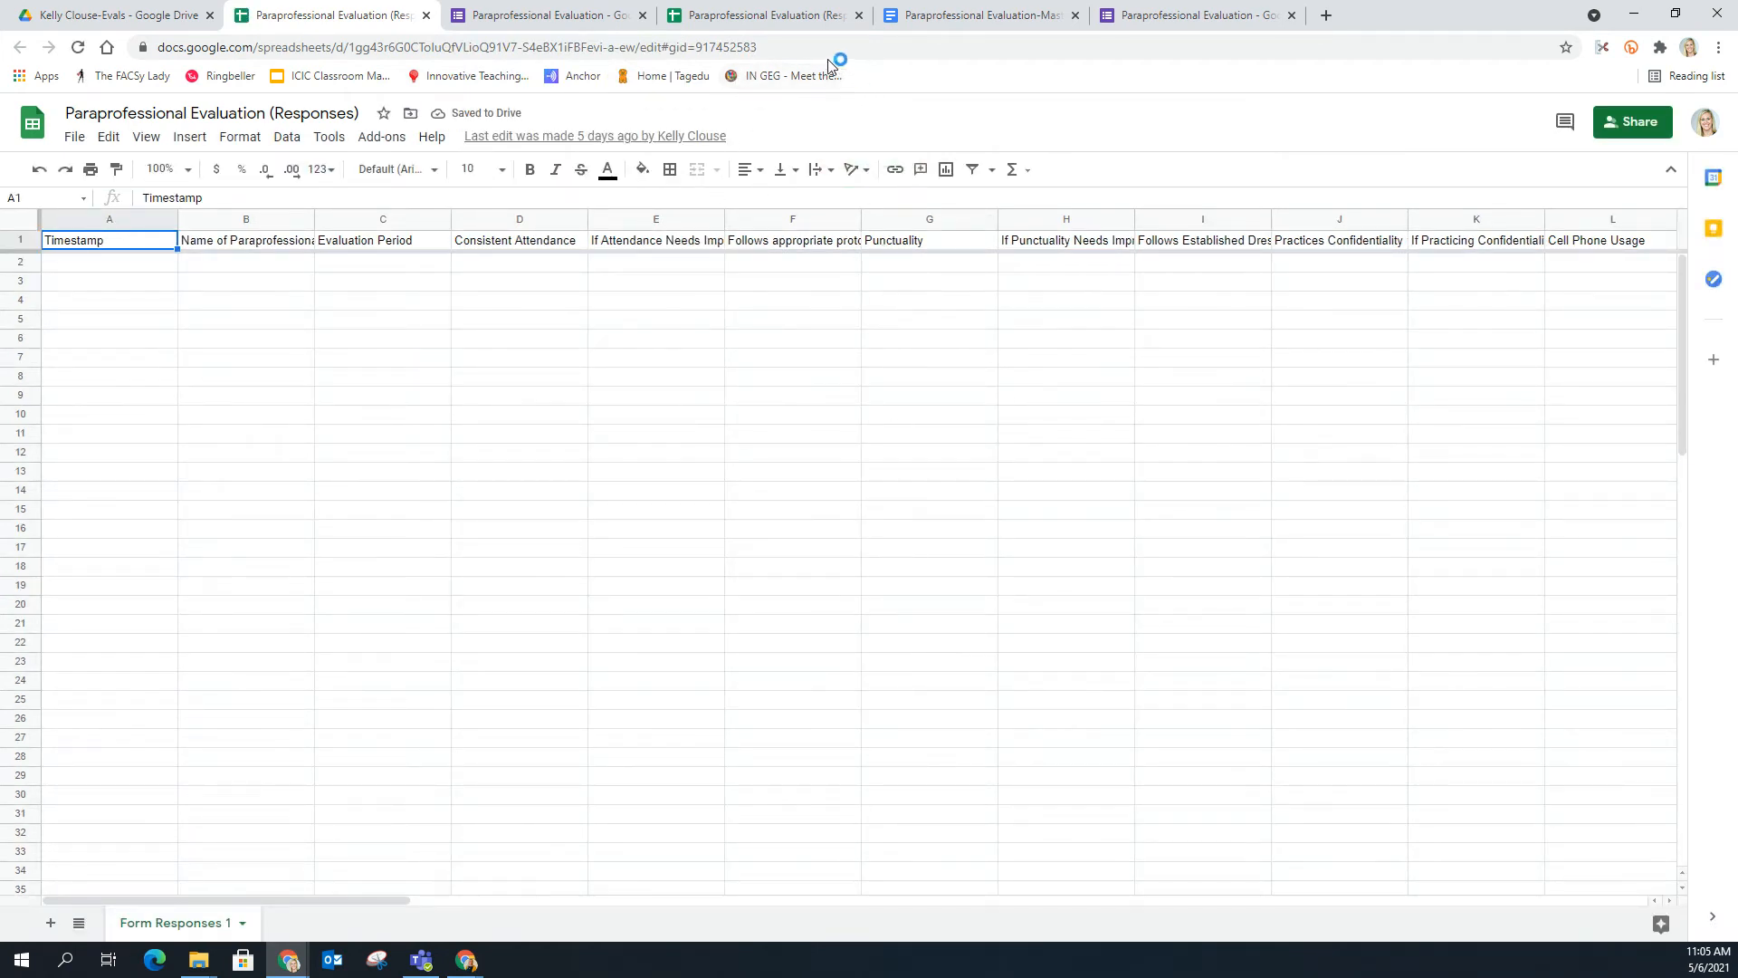
{"action": "left_click", "coordinate": [642, 15]}
{"action": "left_click", "coordinate": [642, 16]}
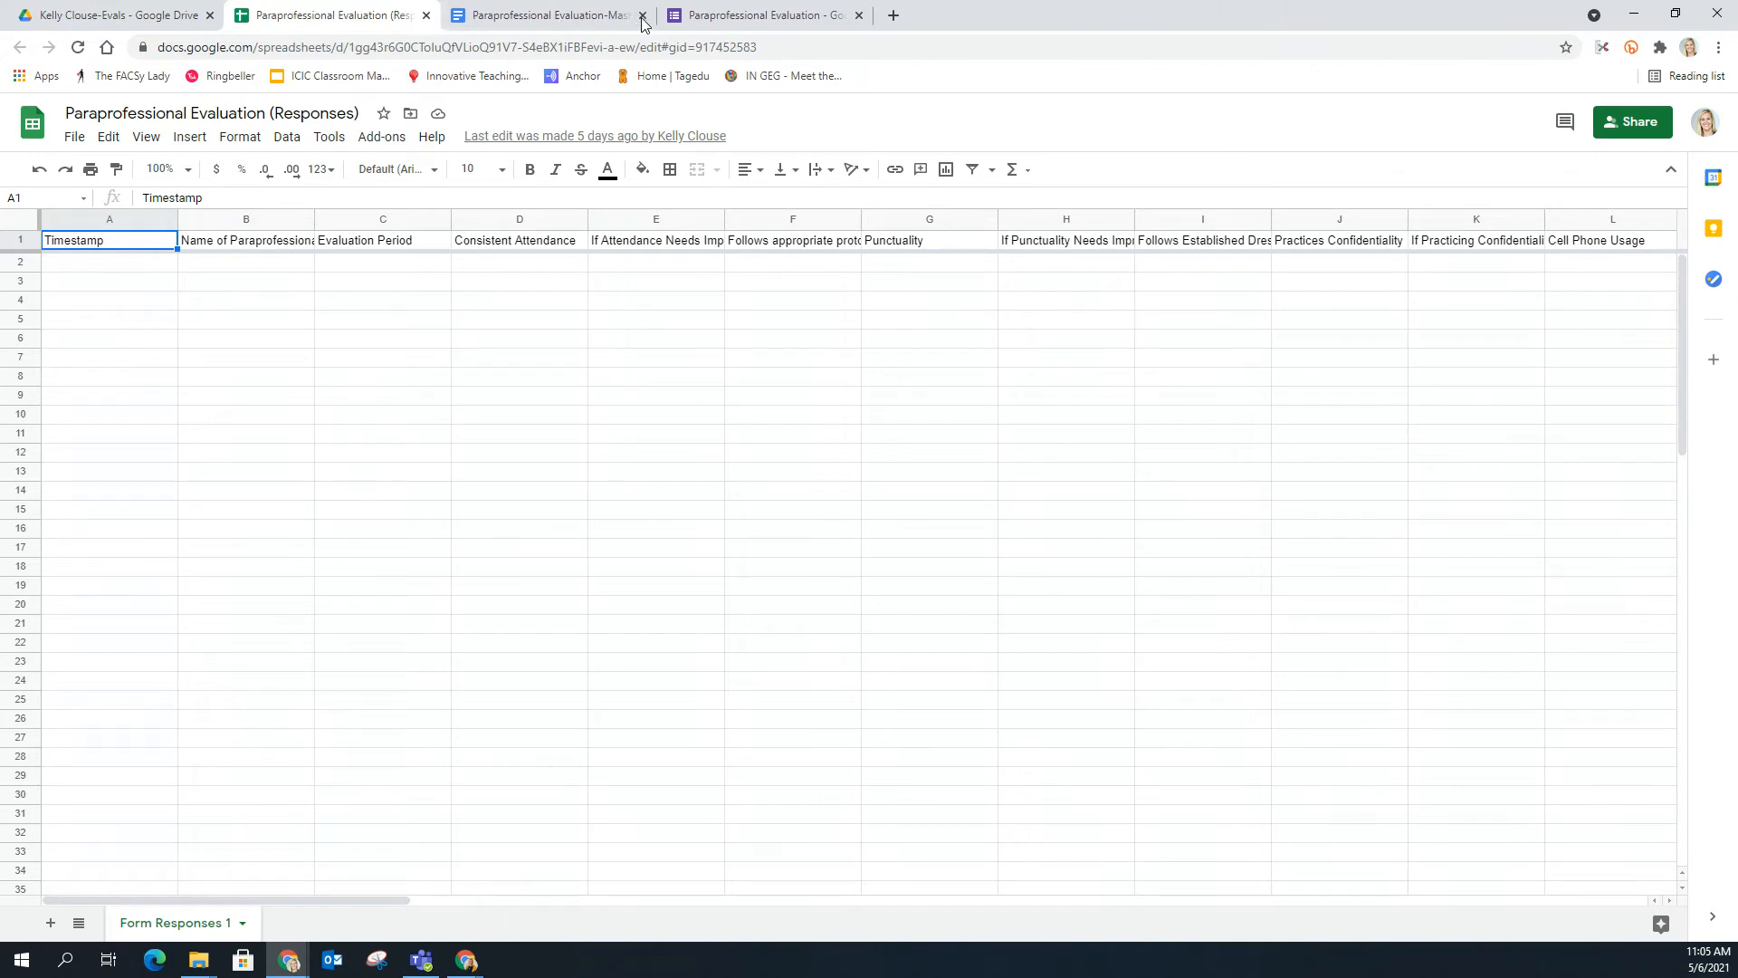
Step: Launch the Autocrat add-on in the responses spreadsheet
{"action": "left_click", "coordinate": [377, 142]}
{"action": "mouse_move", "coordinate": [406, 220]}
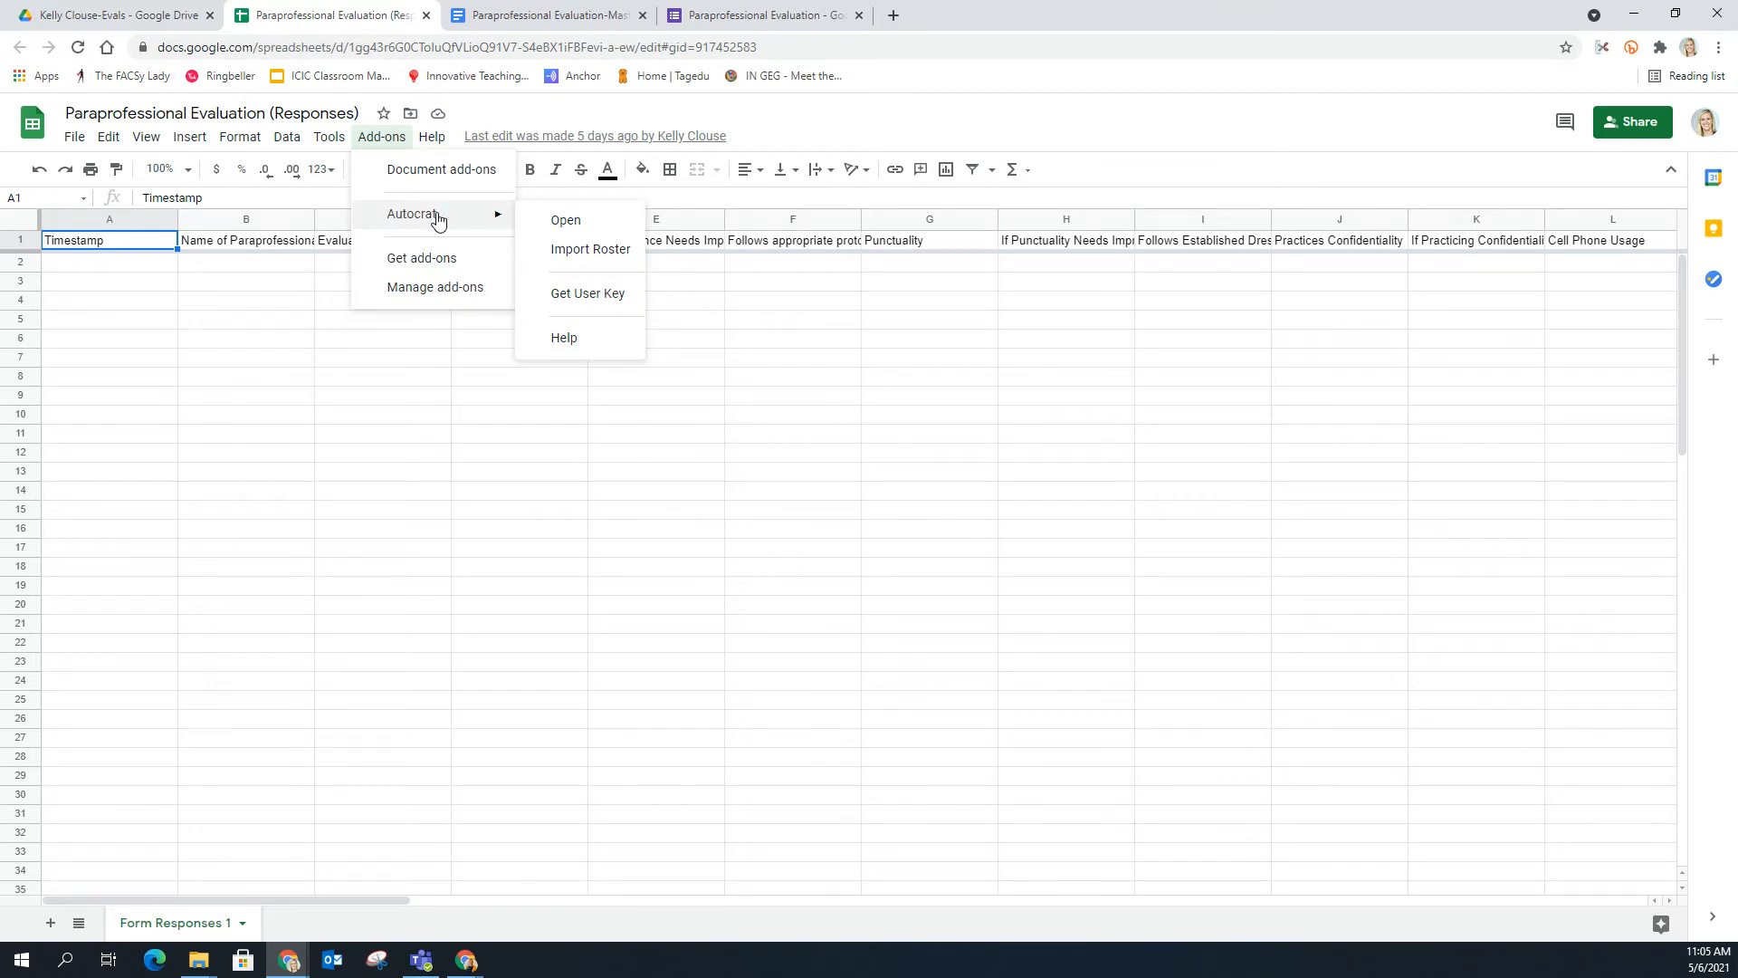
{"action": "left_click", "coordinate": [577, 226]}
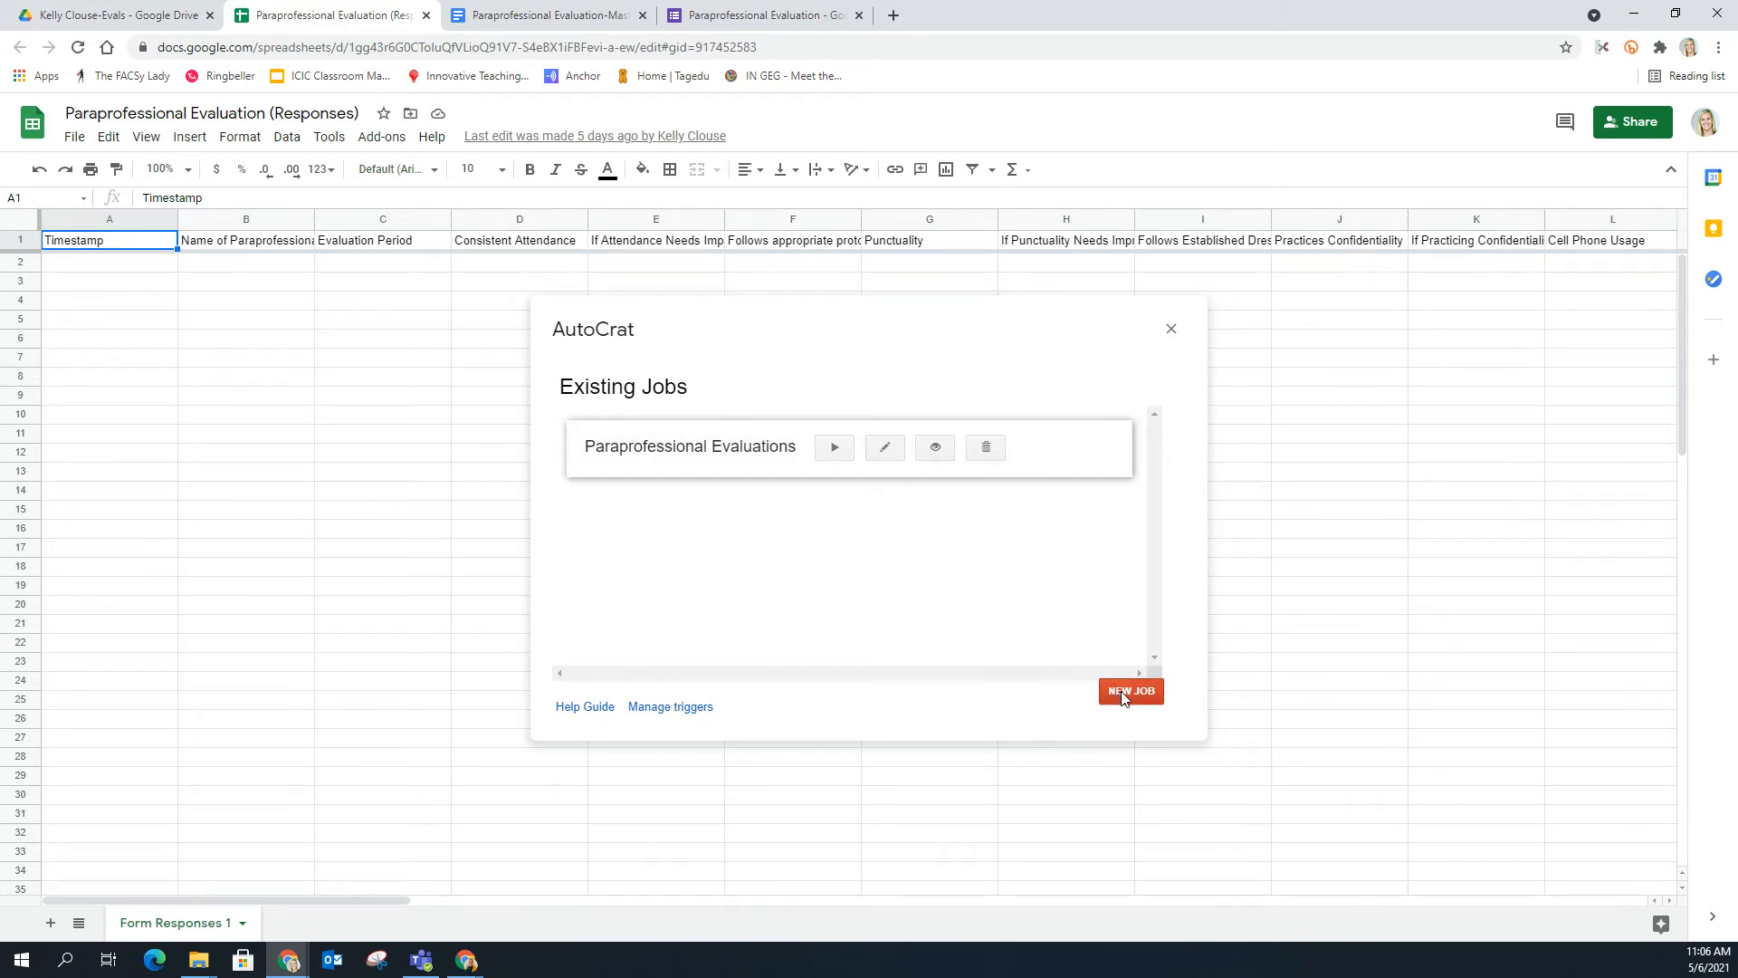
Step: Check the master copy document and the evaluation form, and return to Autocrat in the responses spreadsheet
{"action": "left_click", "coordinate": [552, 18]}
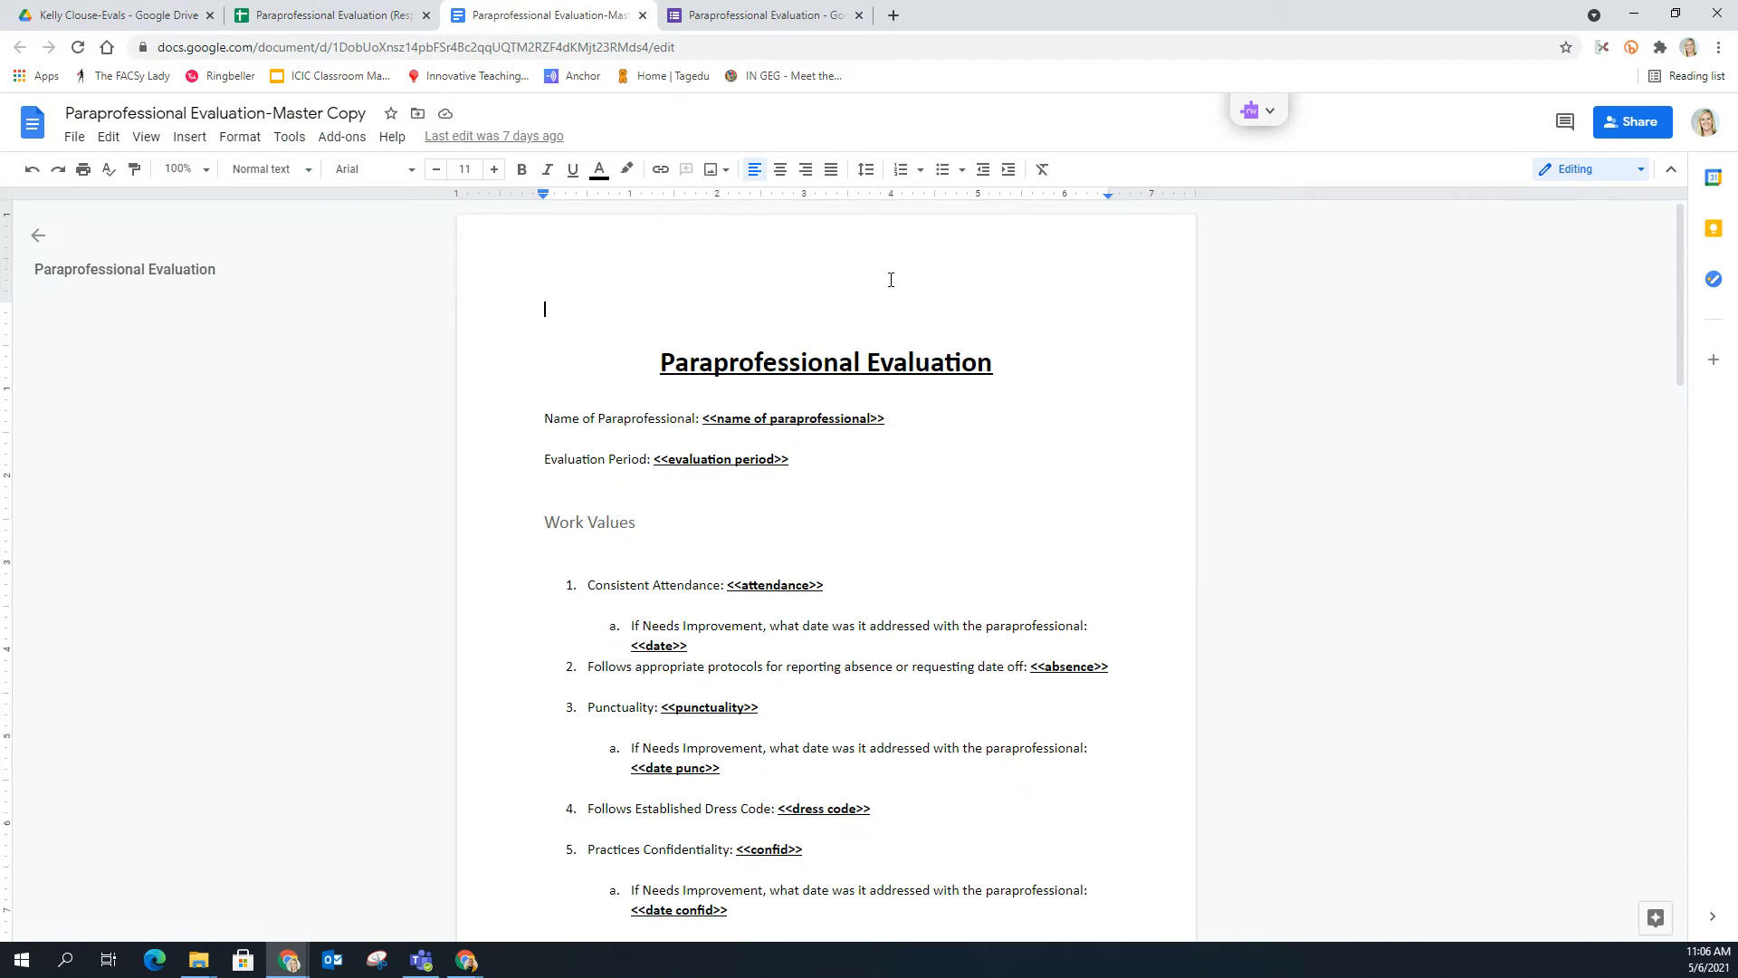
{"action": "left_click", "coordinate": [775, 18]}
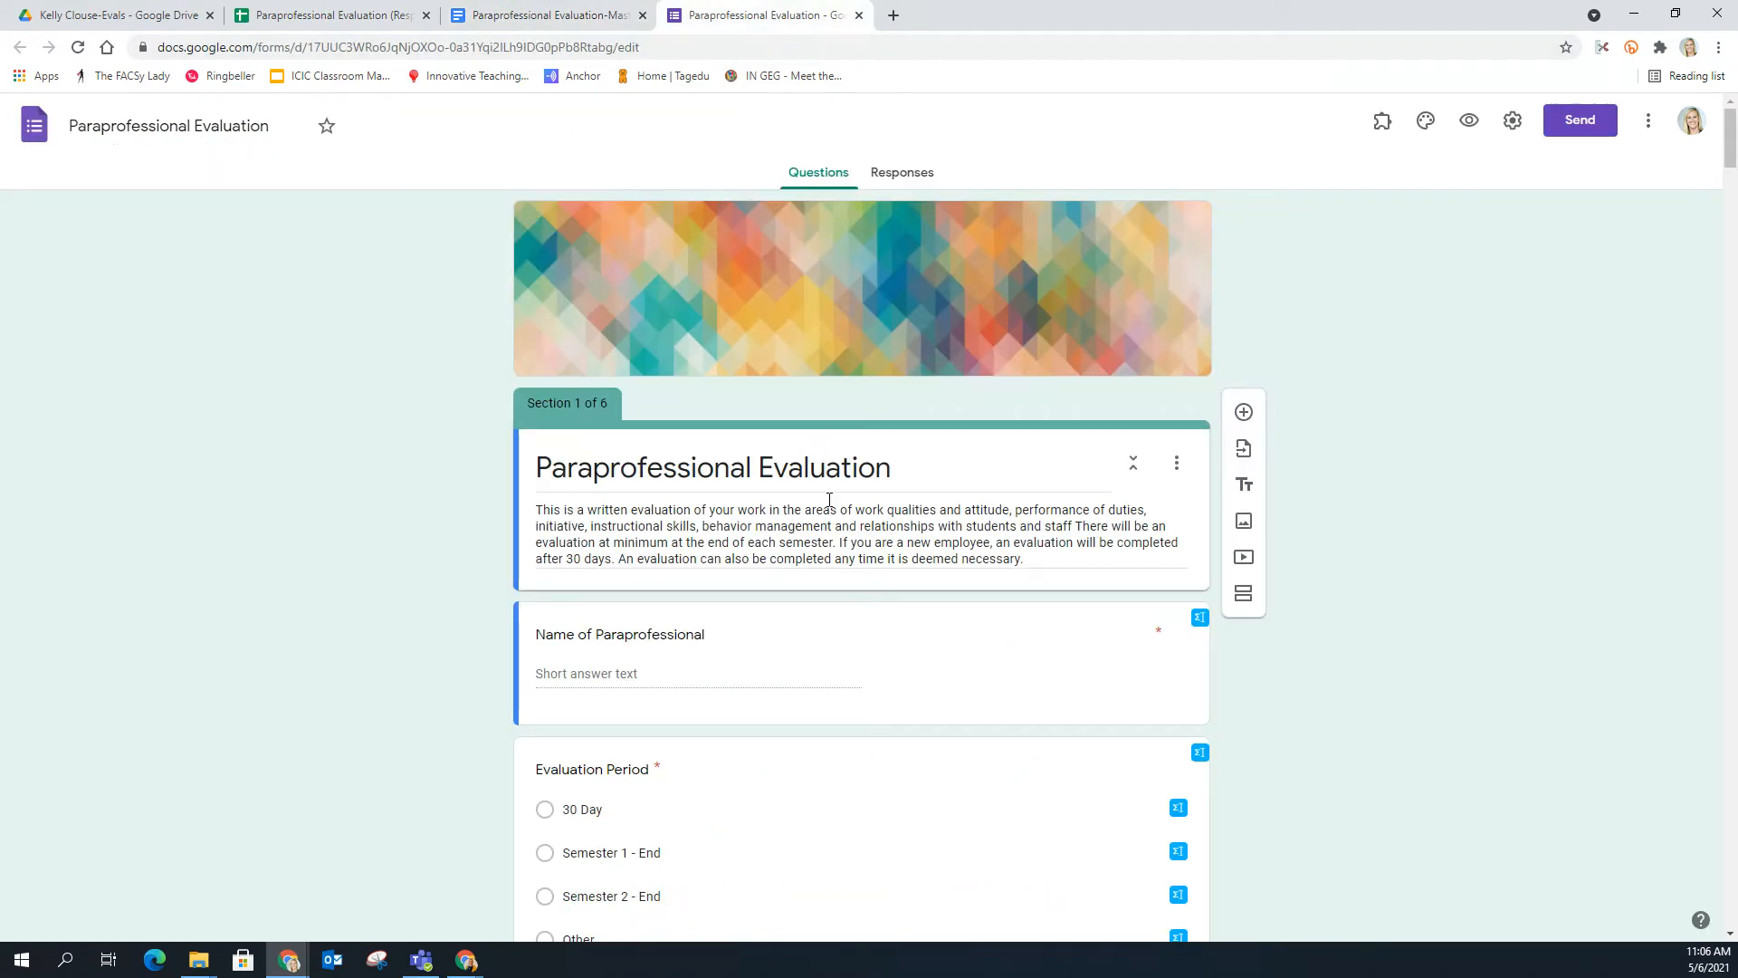
{"action": "scroll", "coordinate": [817, 784], "scroll_direction": "down", "scroll_amount": 1}
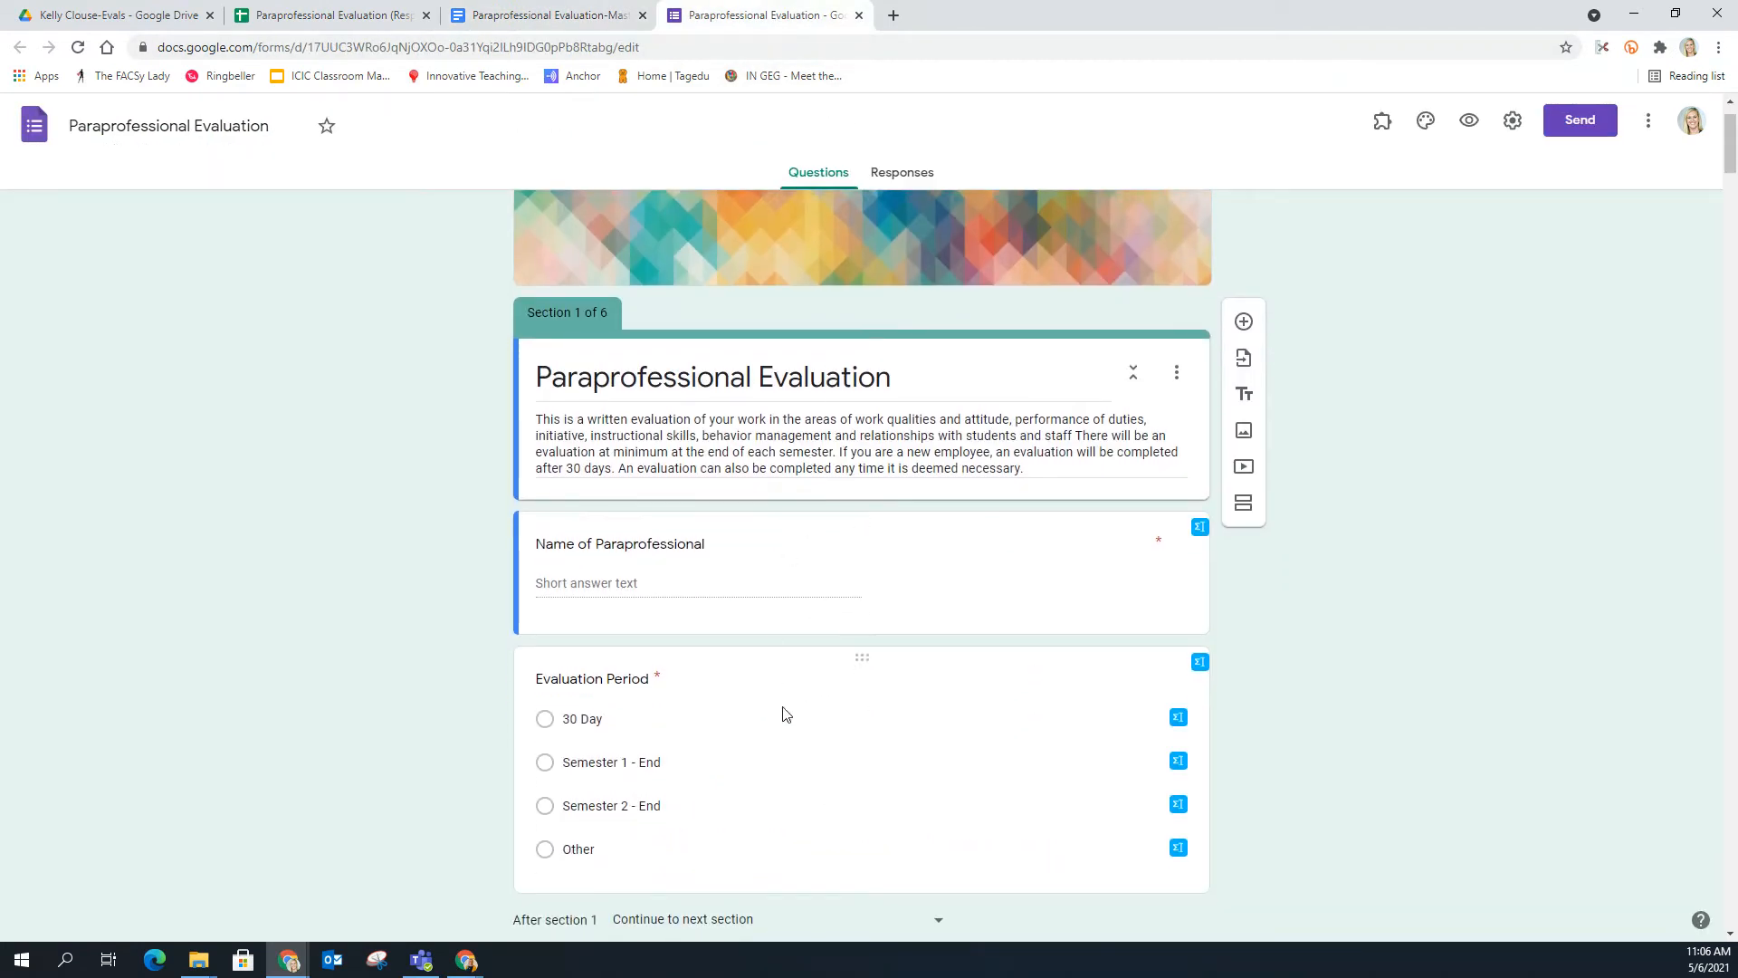
{"action": "left_click", "coordinate": [339, 16]}
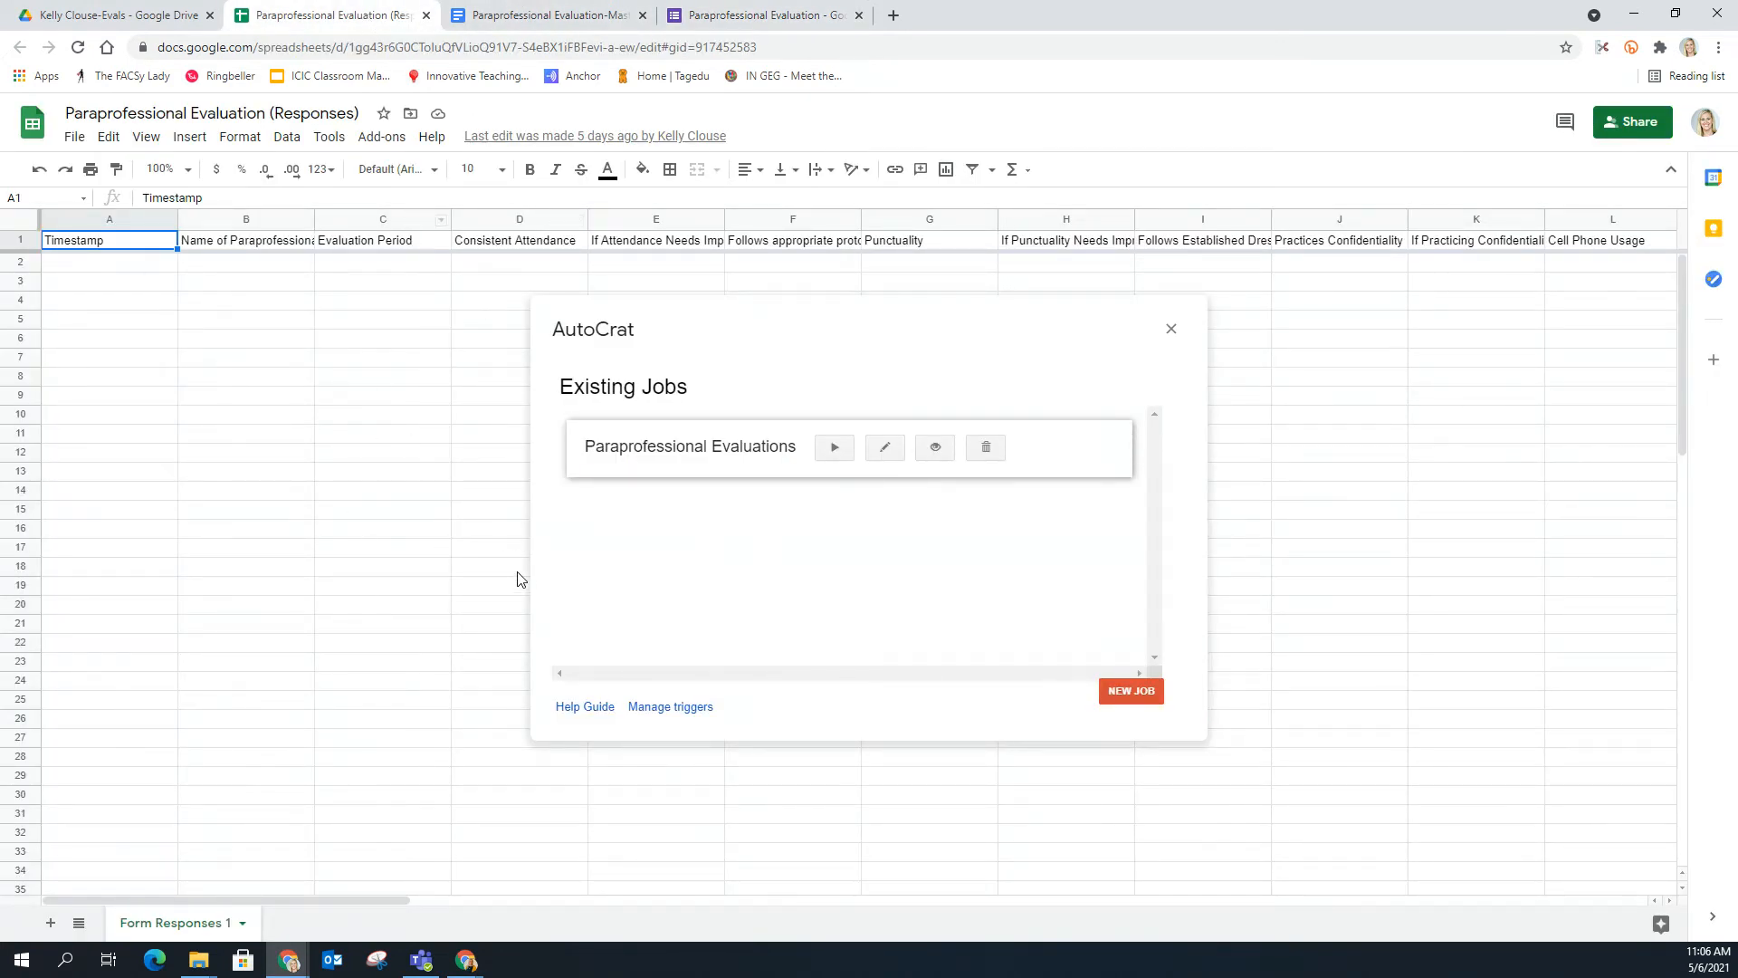
Step: Examine the Paraprofessional Evaluations job's name, template and column mapping against the master copy's tags, leaving the job settings without saving
{"action": "left_click", "coordinate": [885, 450]}
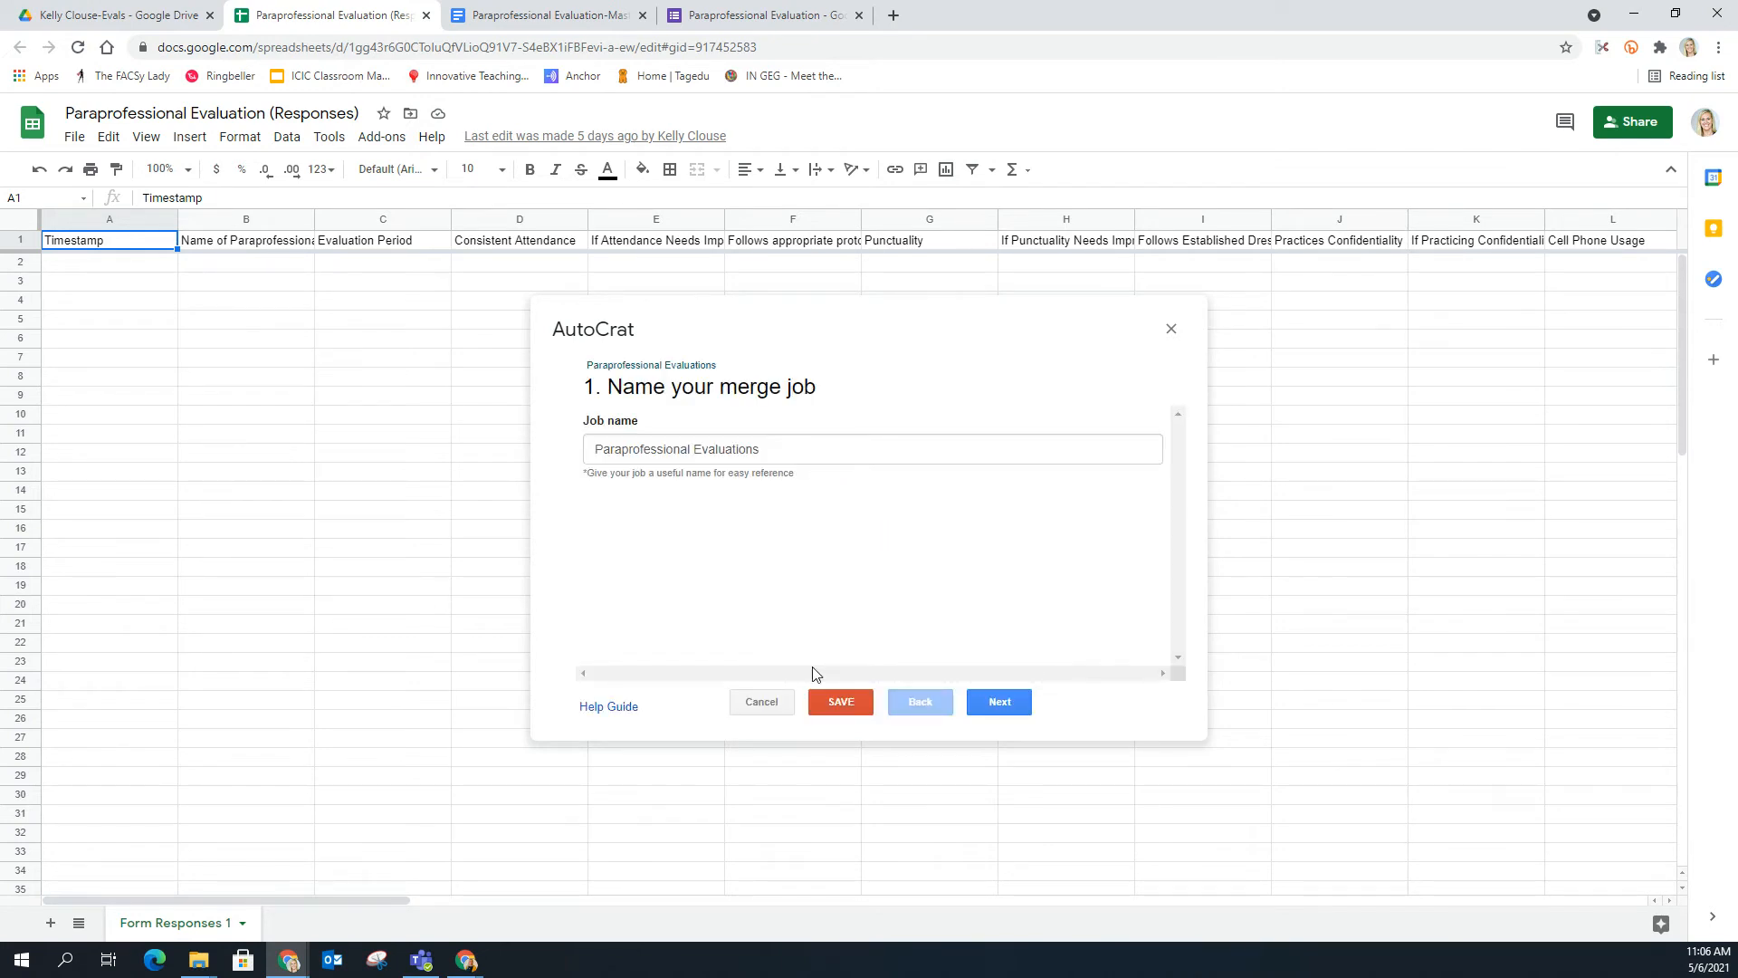
{"action": "left_click", "coordinate": [995, 706]}
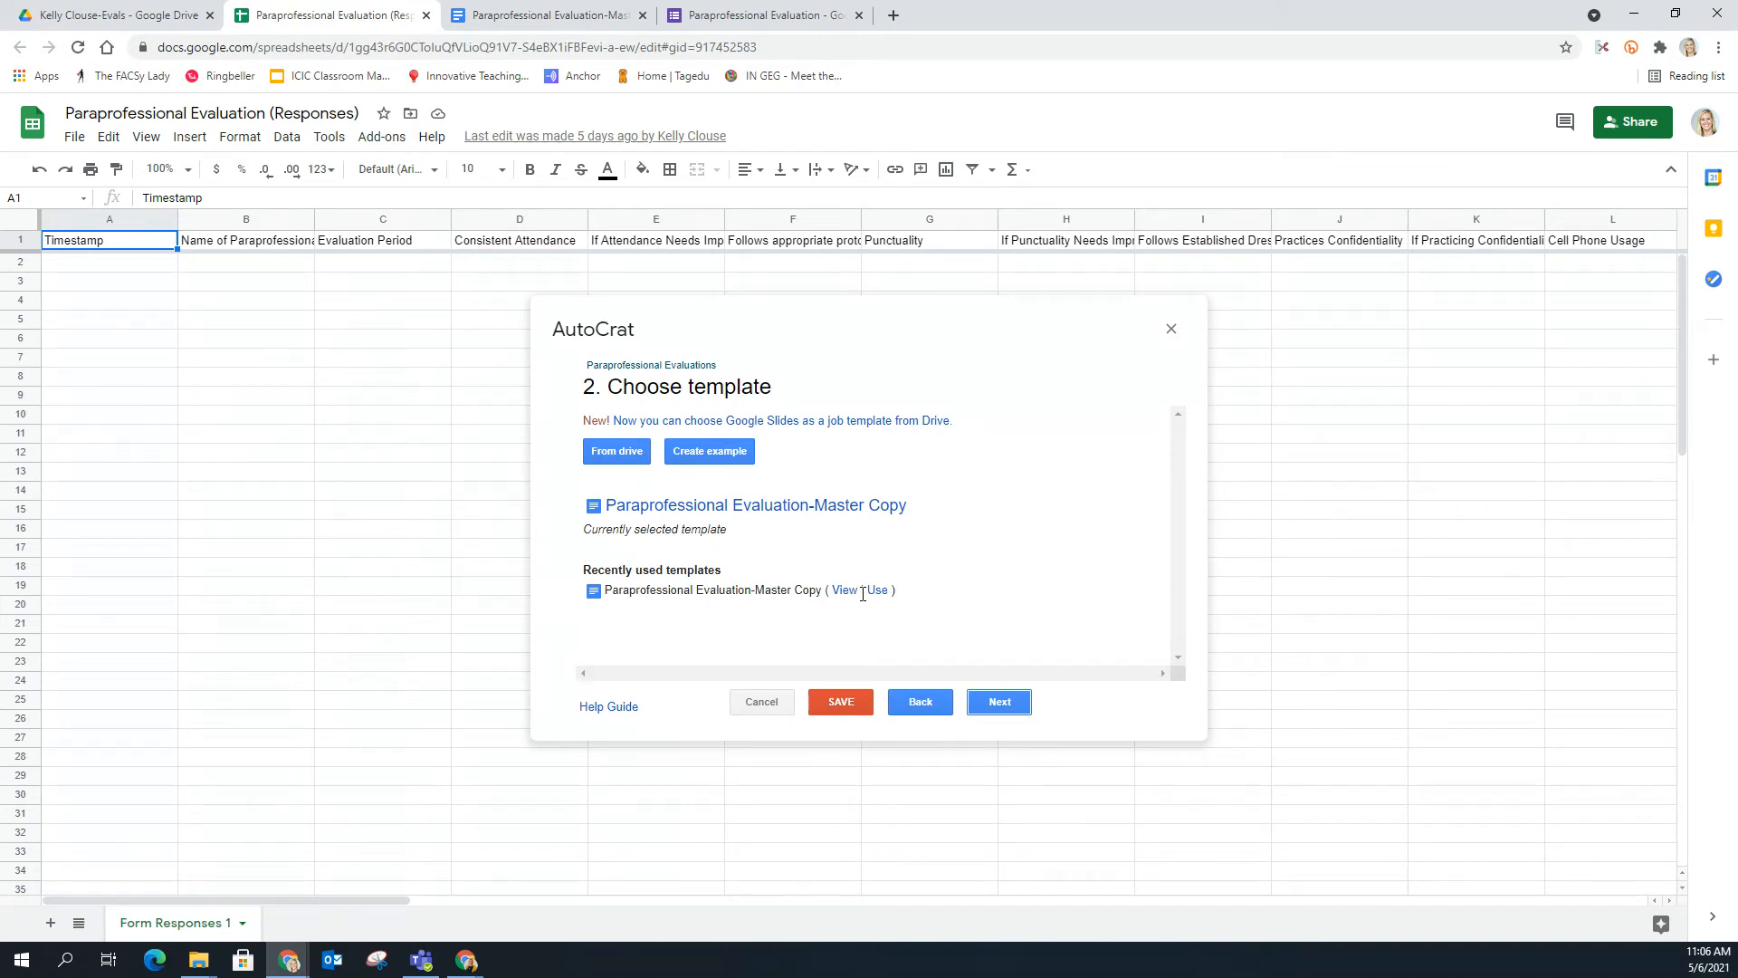
{"action": "left_click", "coordinate": [983, 704]}
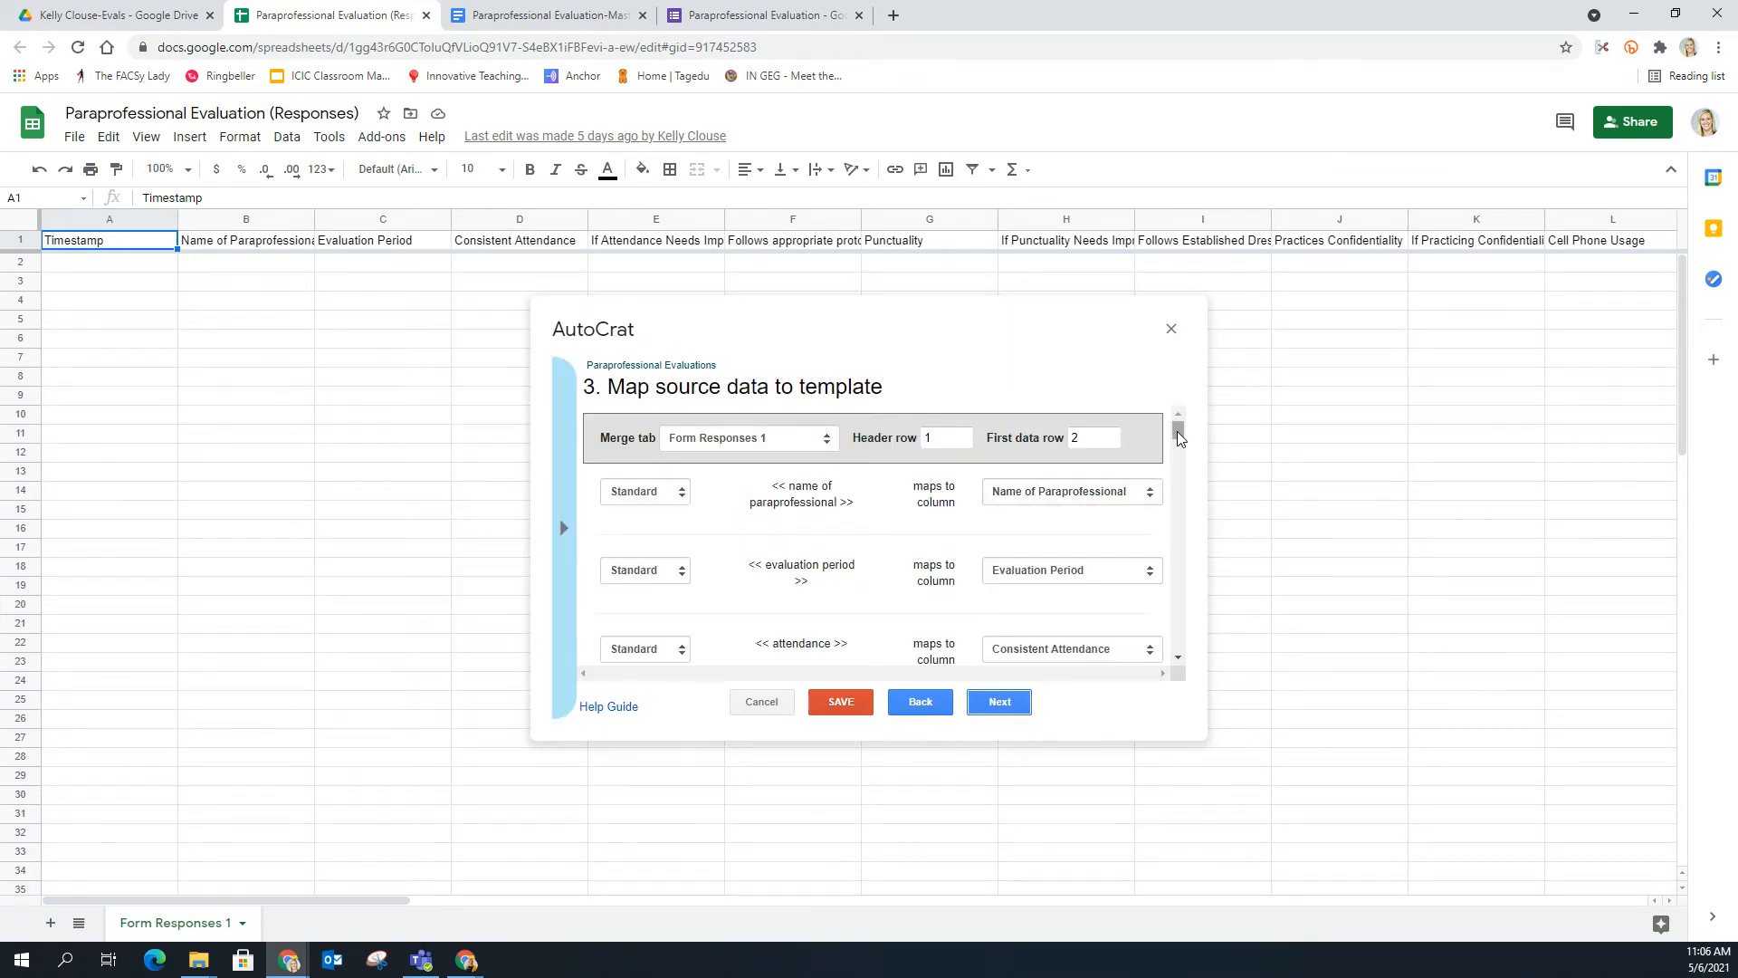
{"action": "scroll", "coordinate": [1179, 436], "scroll_direction": "down", "scroll_amount": 2}
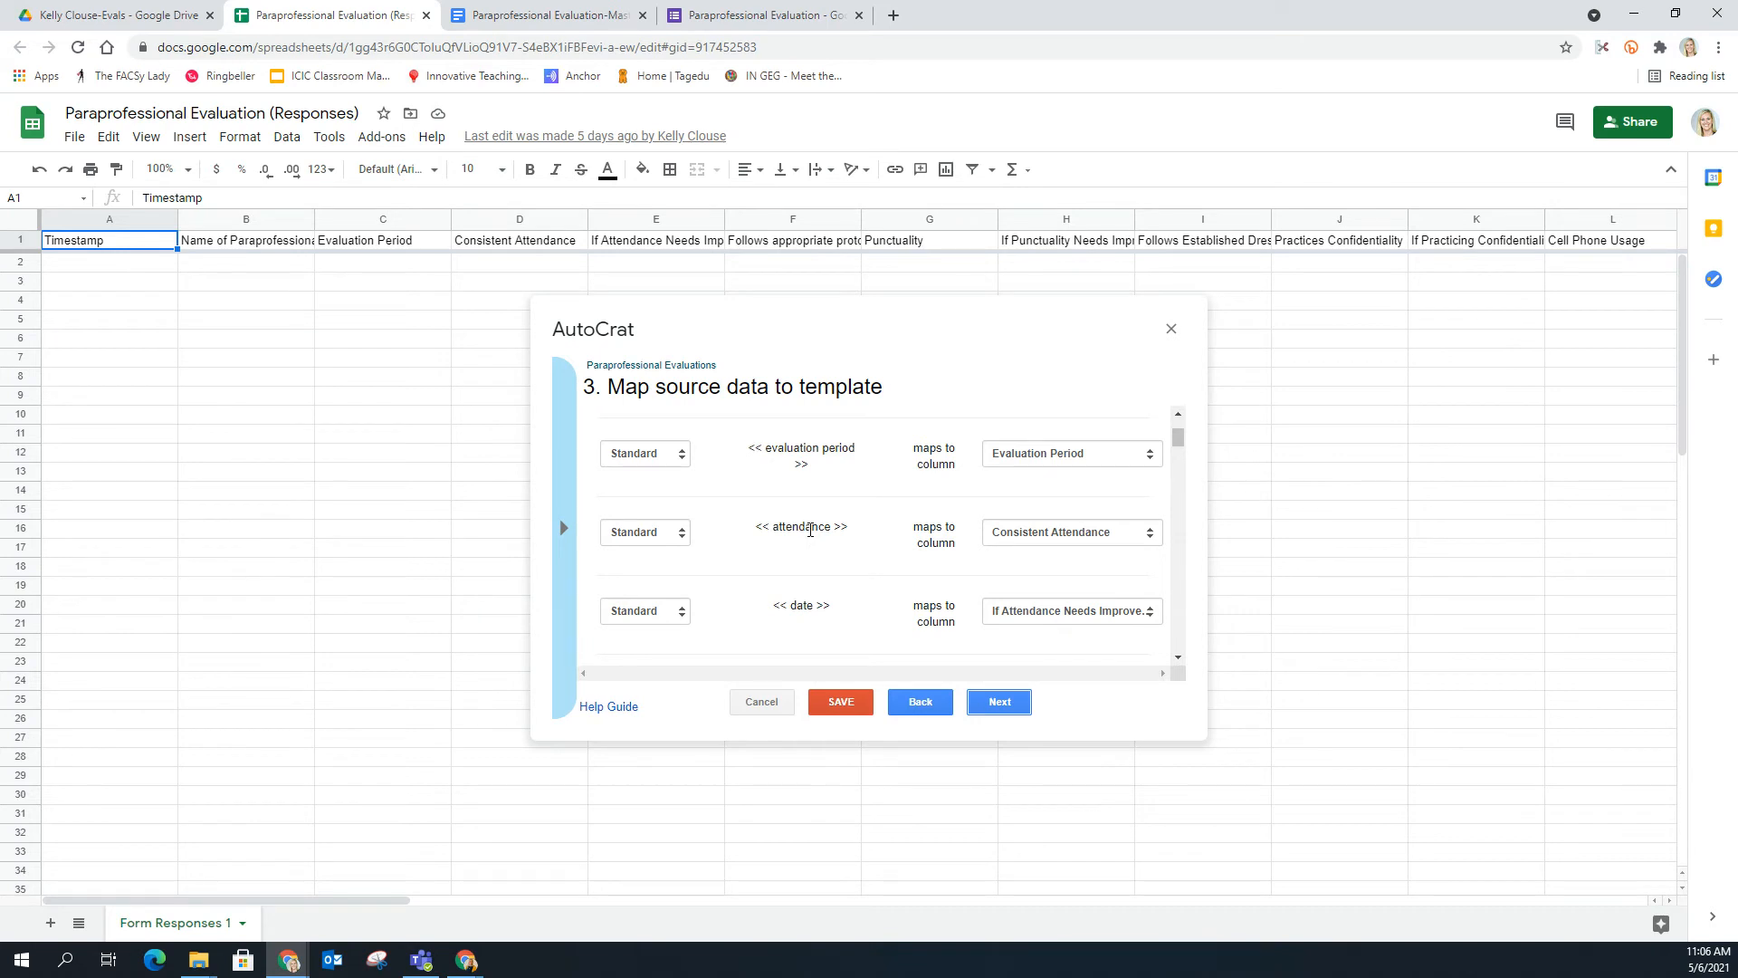
{"action": "left_click", "coordinate": [596, 17]}
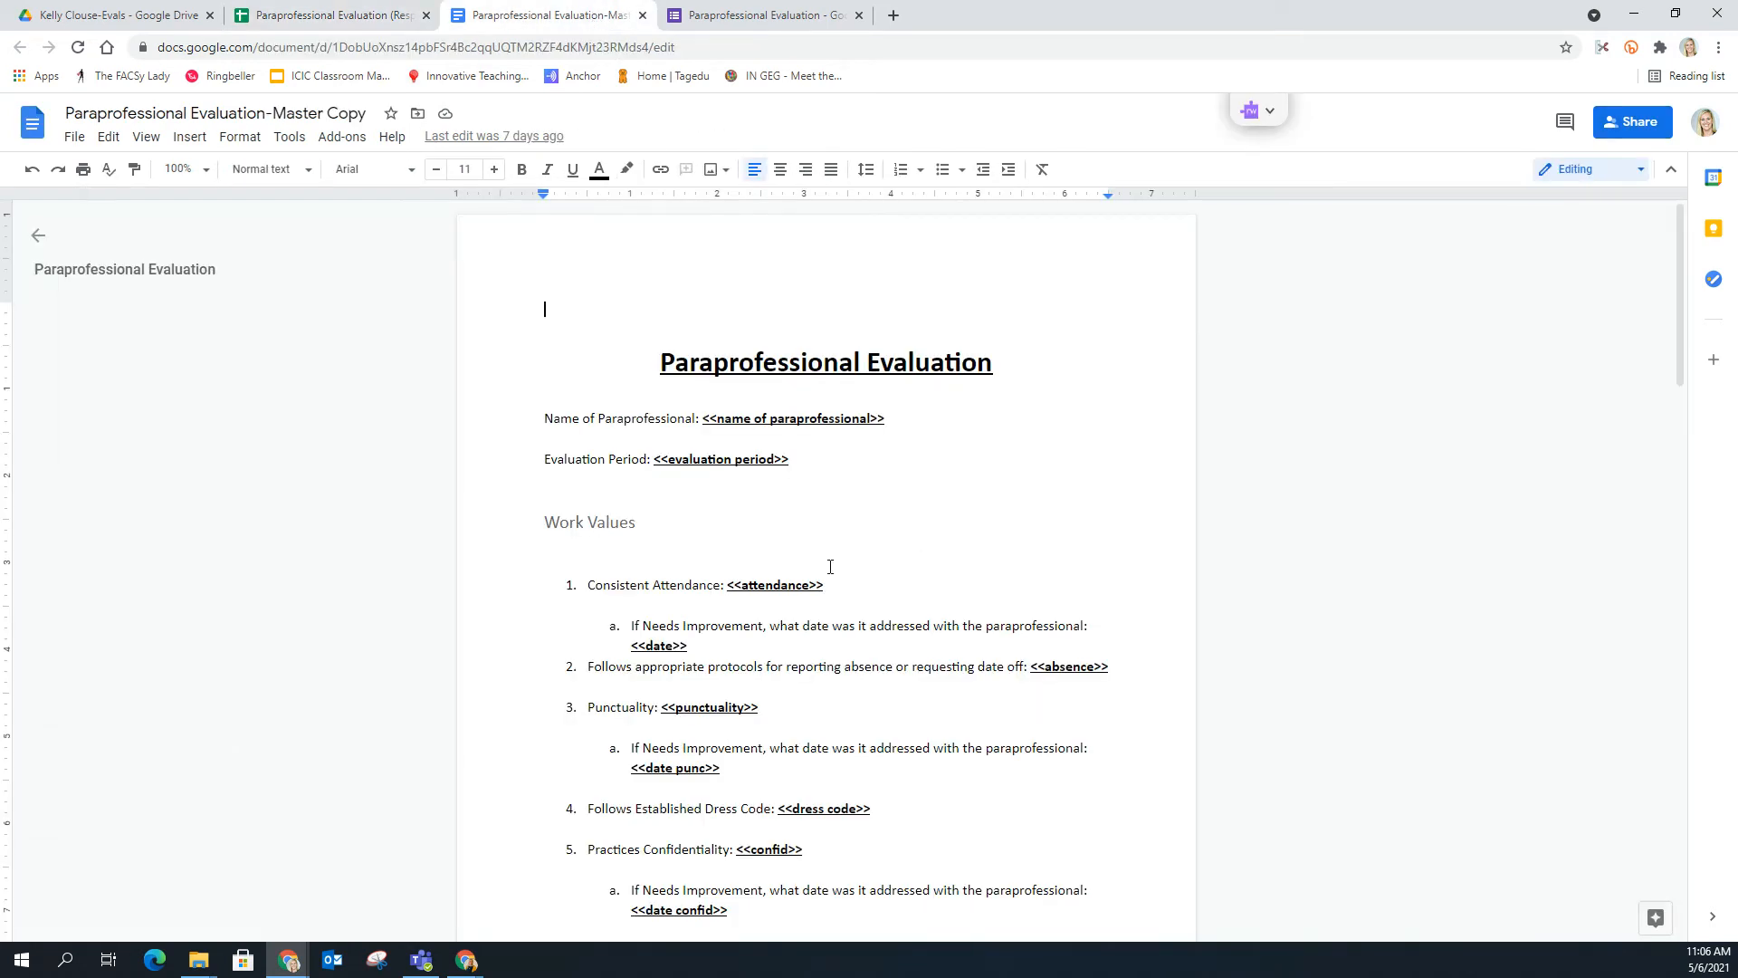
{"action": "left_click", "coordinate": [380, 18]}
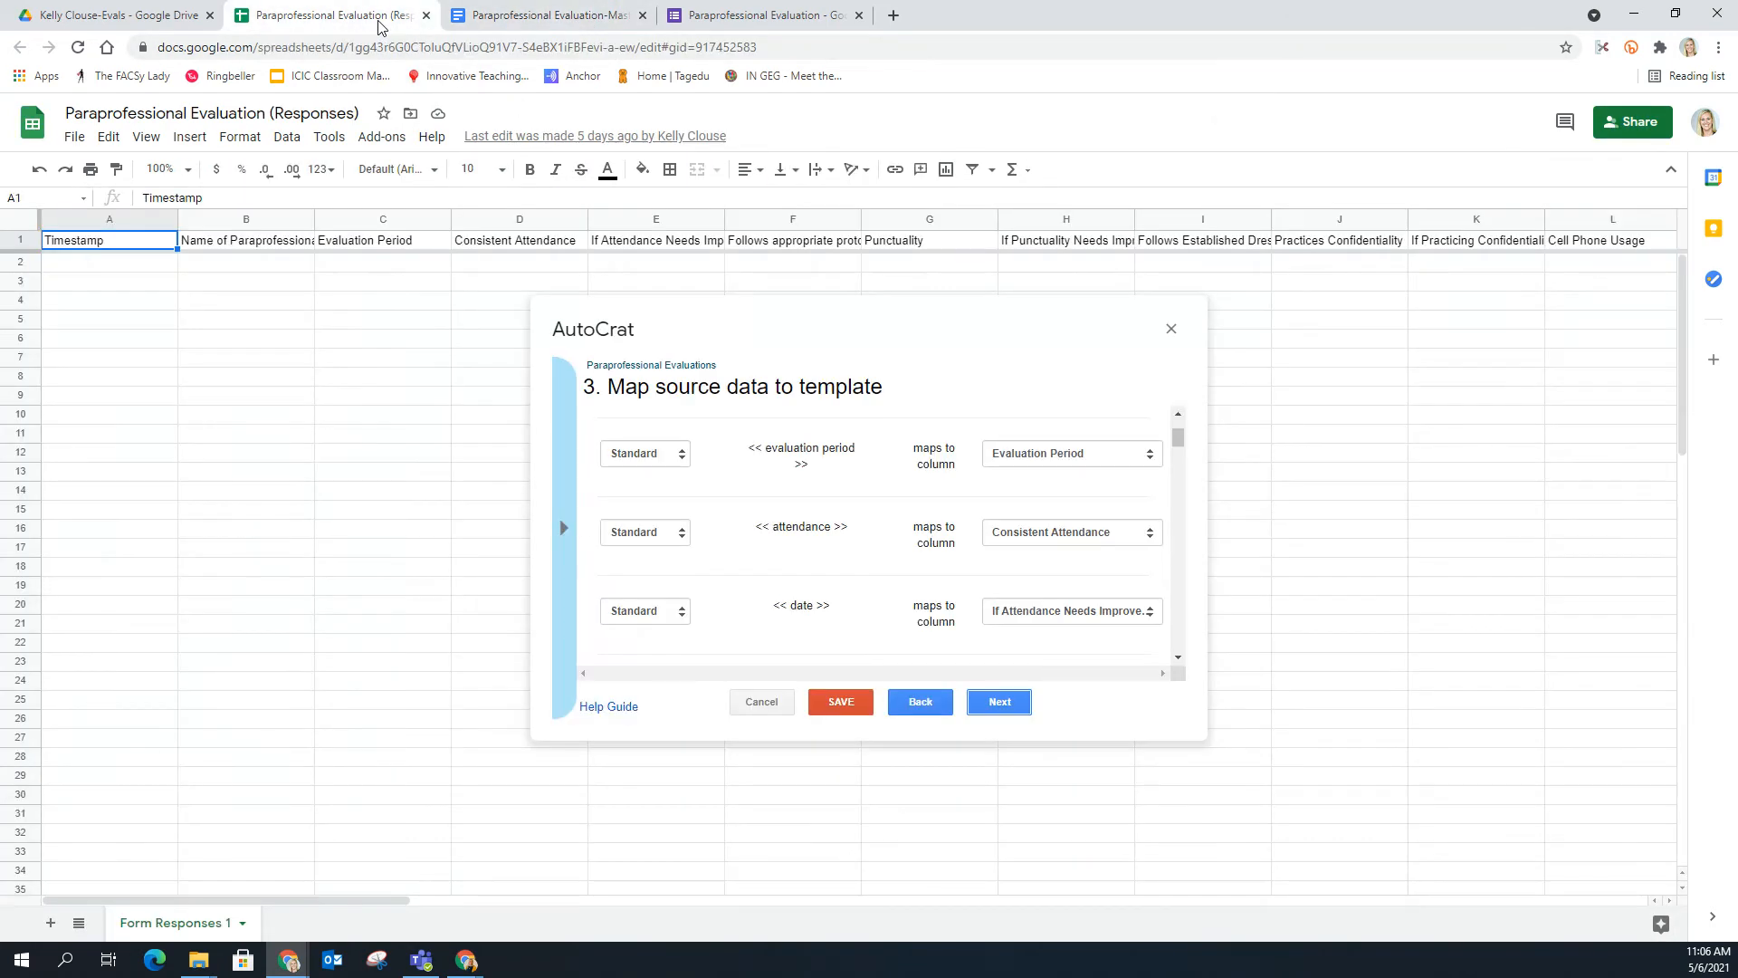
{"action": "left_click", "coordinate": [761, 702]}
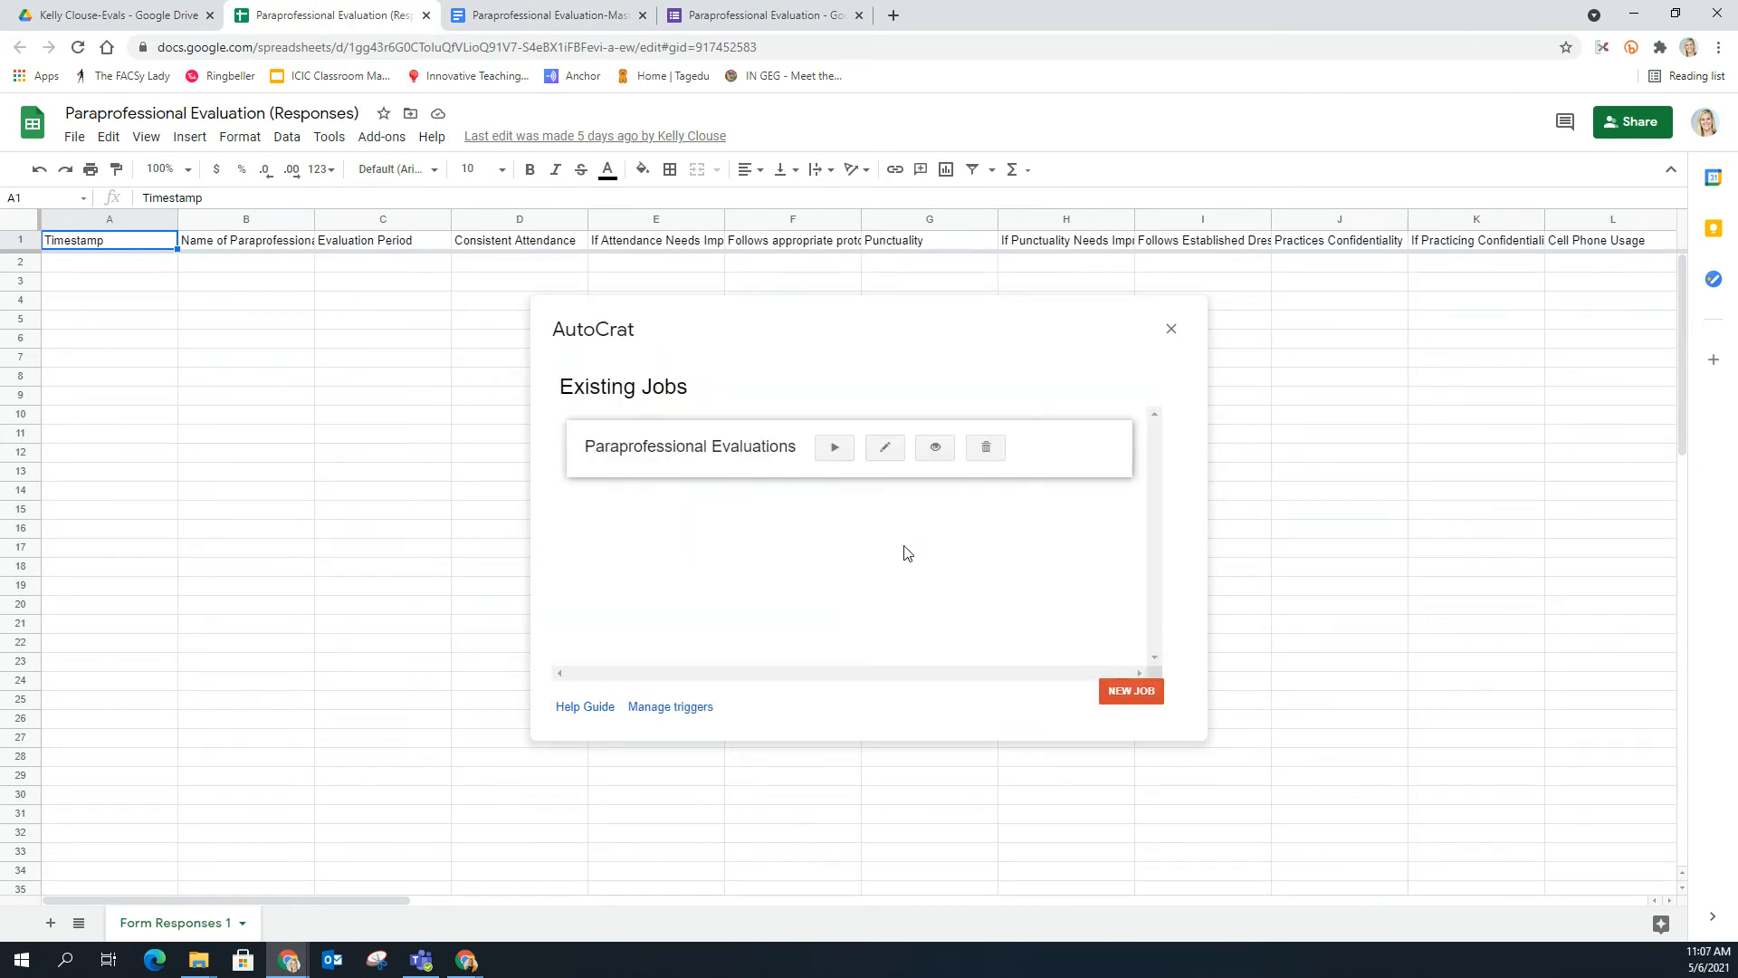
Step: Run the Paraprofessional Evaluations merge job
{"action": "left_click", "coordinate": [831, 450]}
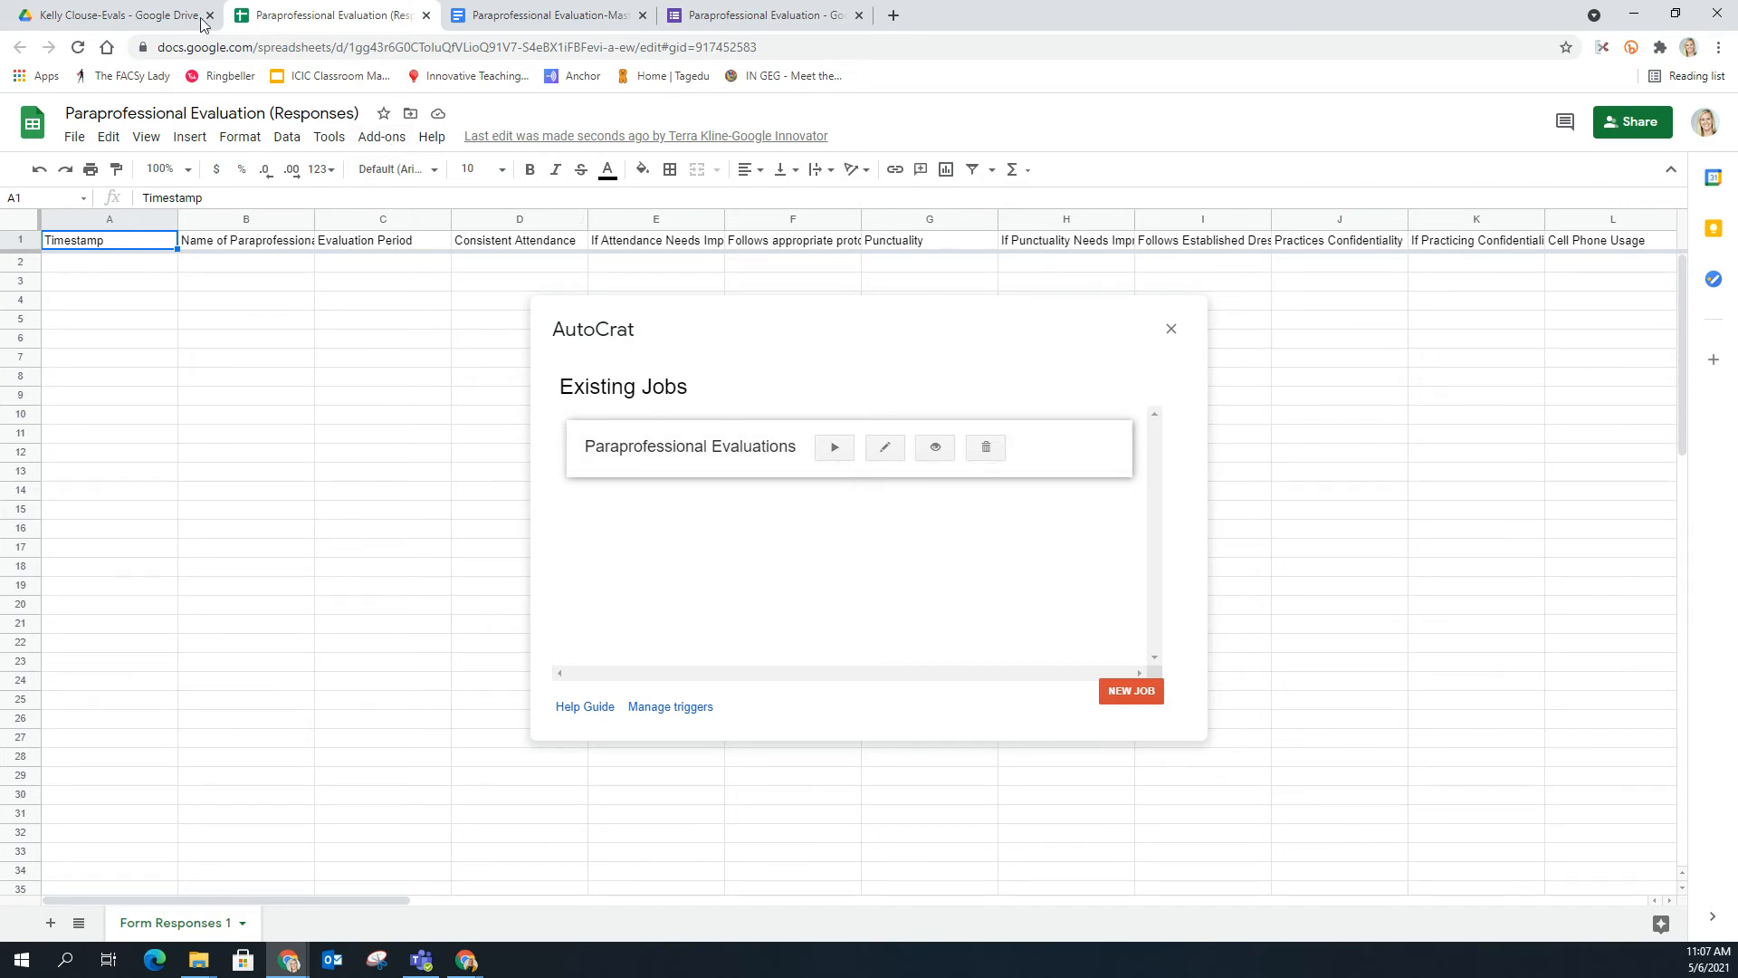
Step: Reload the evaluations folder in Google Drive to check for merged output, and return to the responses spreadsheet
{"action": "left_click", "coordinate": [165, 21]}
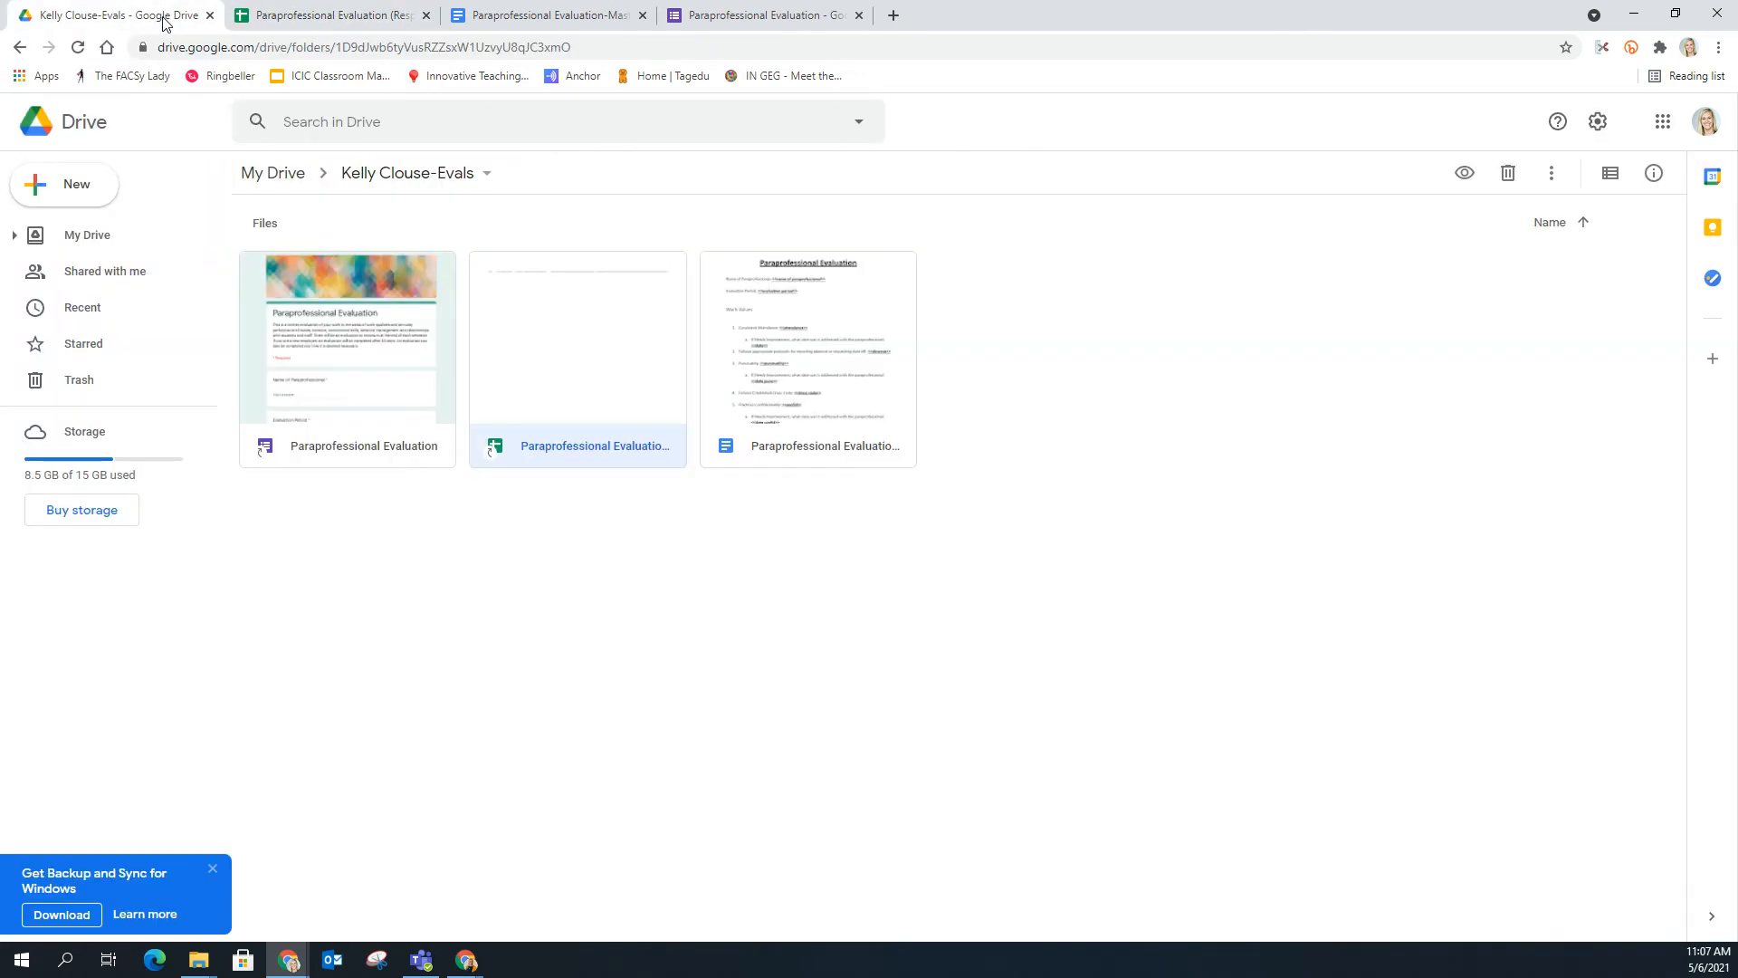
{"action": "left_click", "coordinate": [78, 46]}
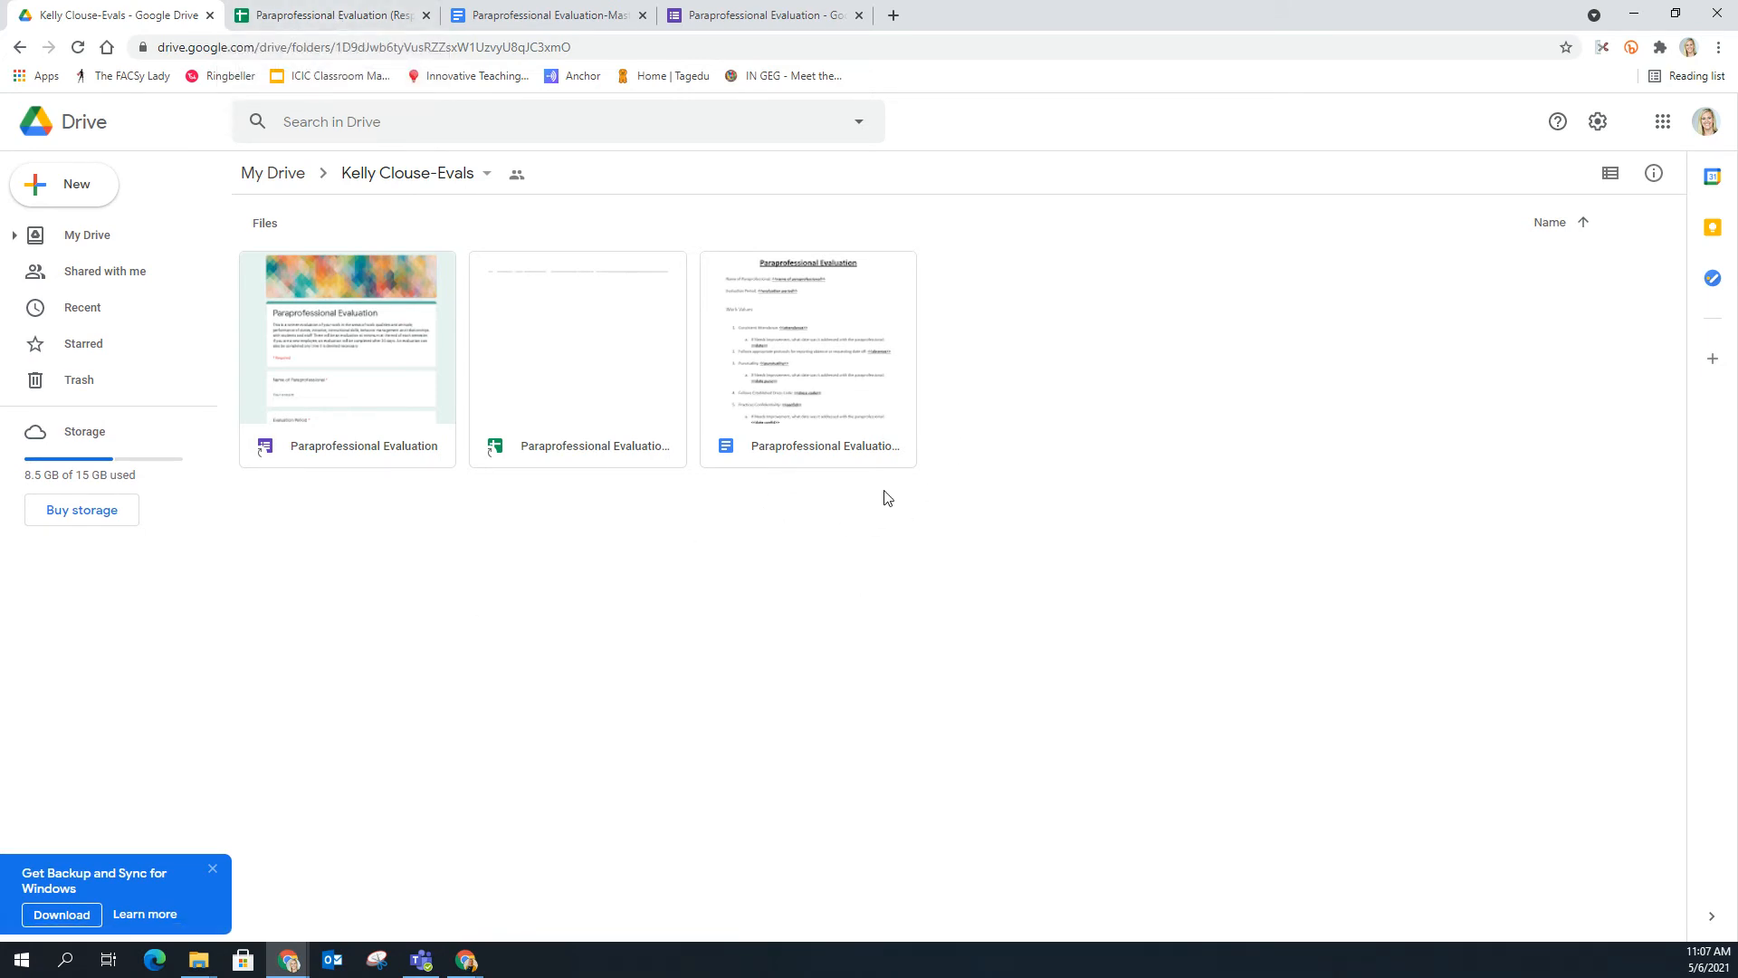
{"action": "left_click", "coordinate": [373, 16]}
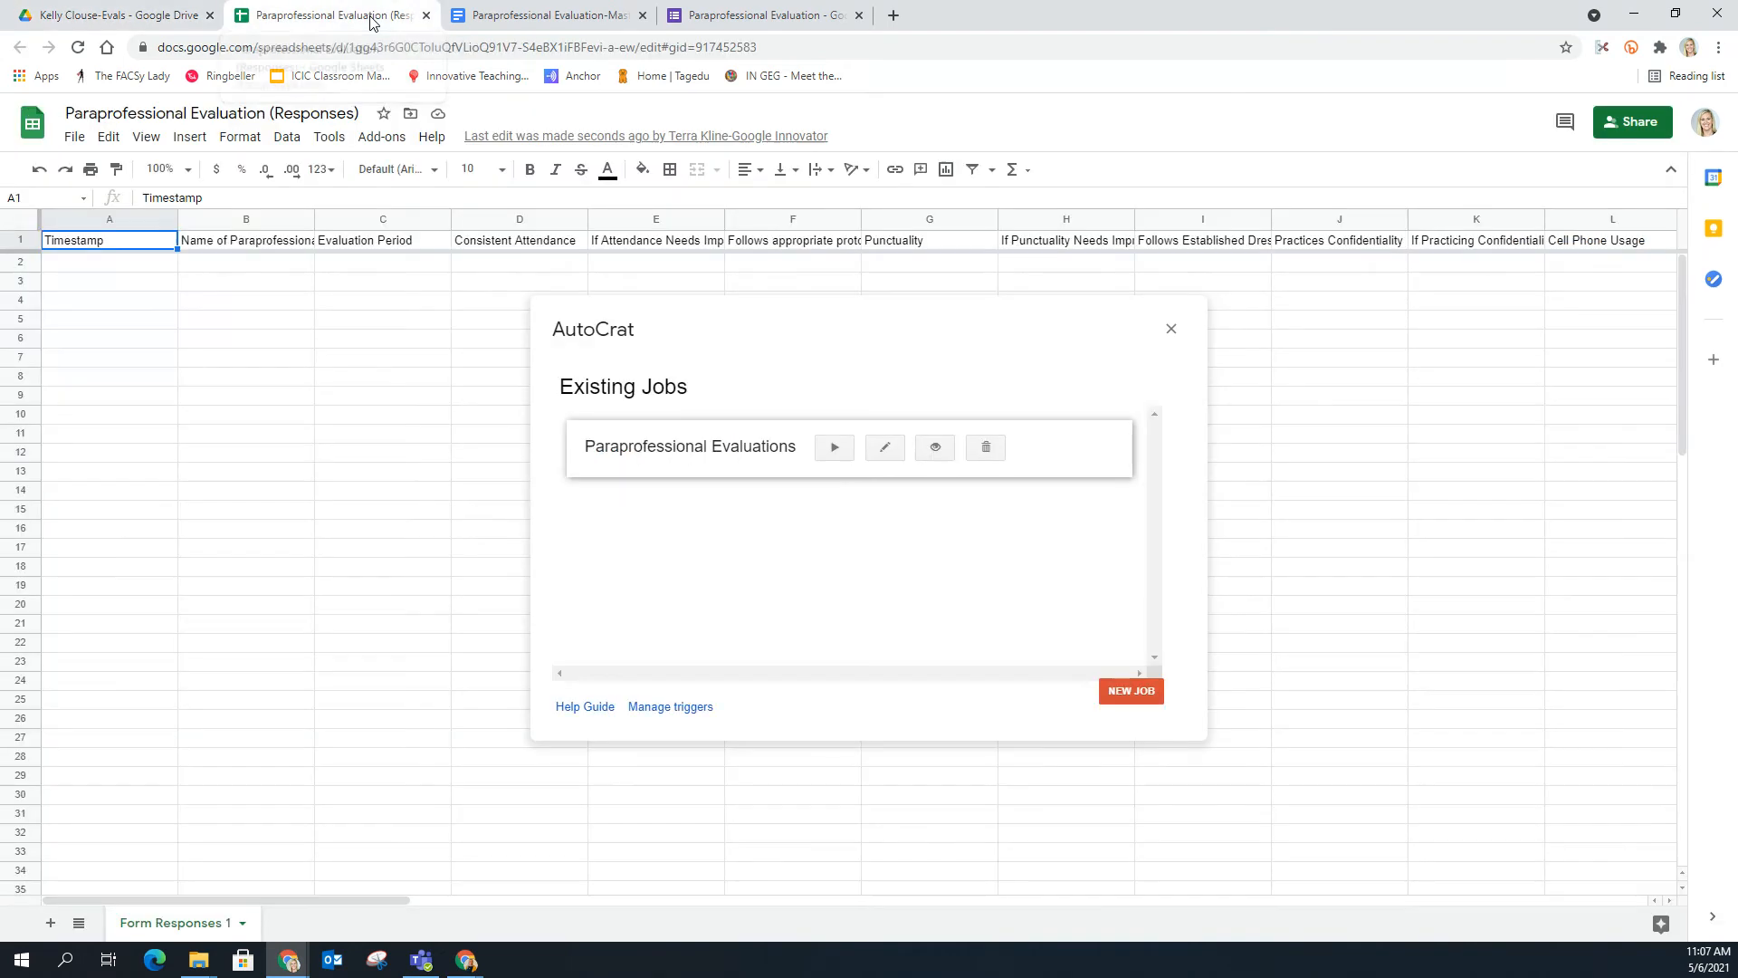
Step: Review the Paraprofessional Evaluations job's file settings, destination folder and dynamic folder reference, and close Autocrat without saving
{"action": "left_click", "coordinate": [884, 458]}
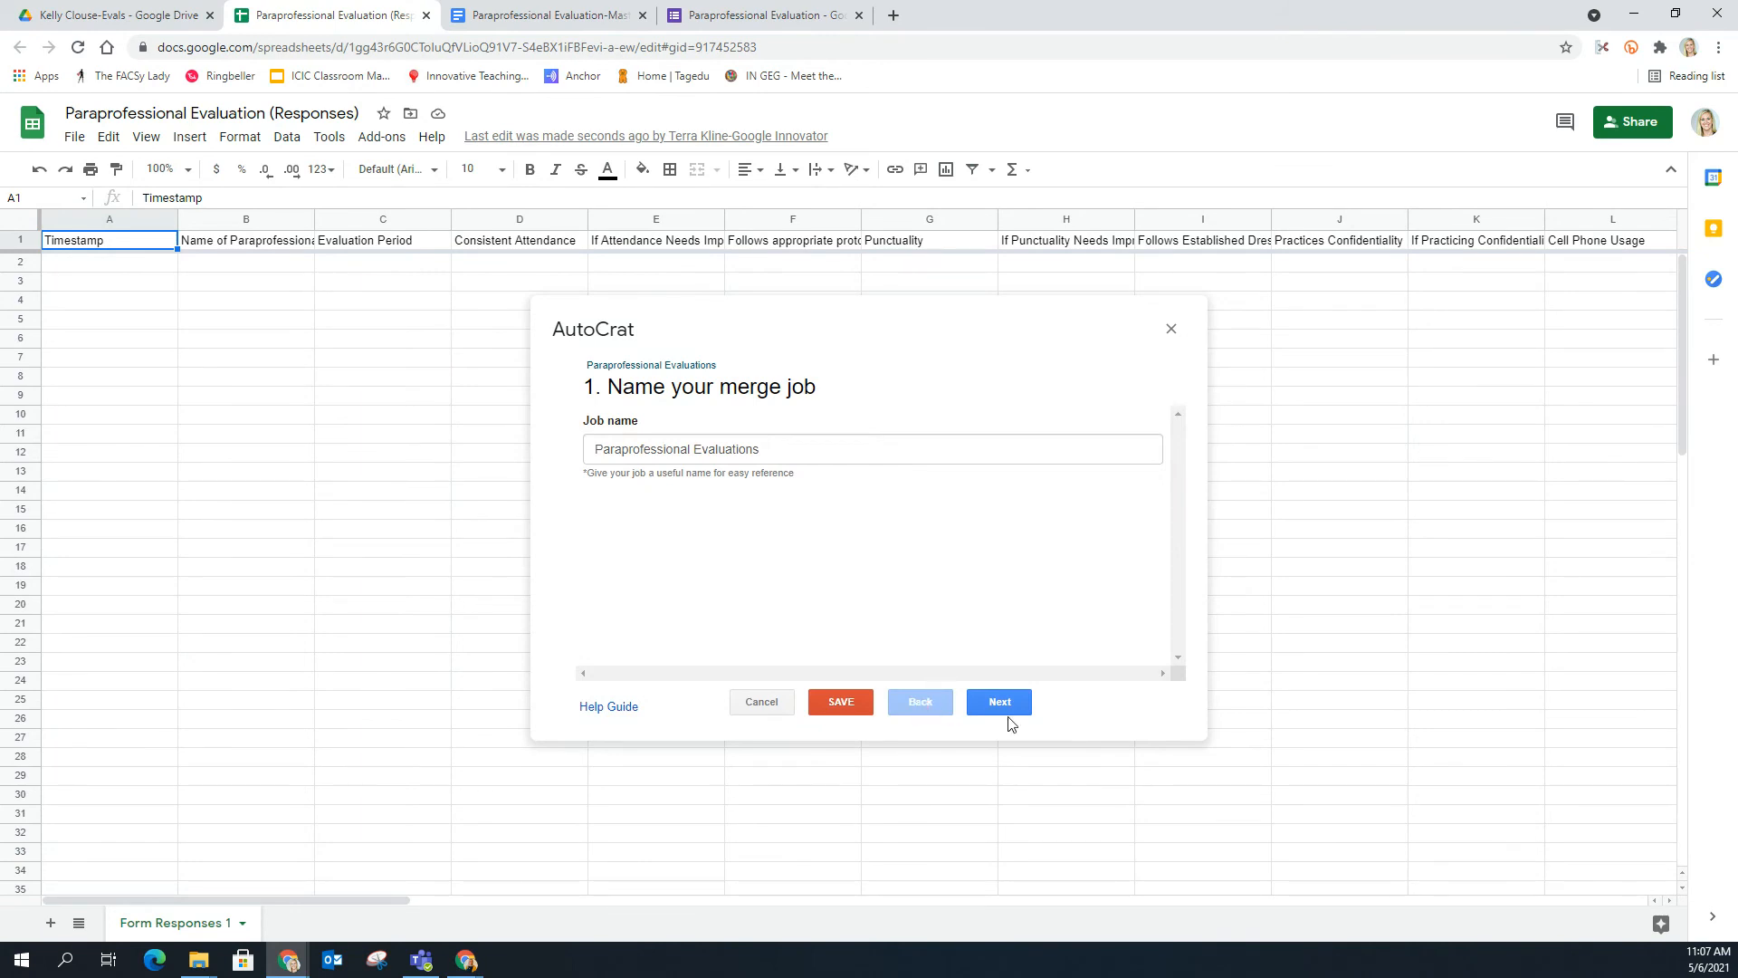
{"action": "left_click", "coordinate": [1009, 709]}
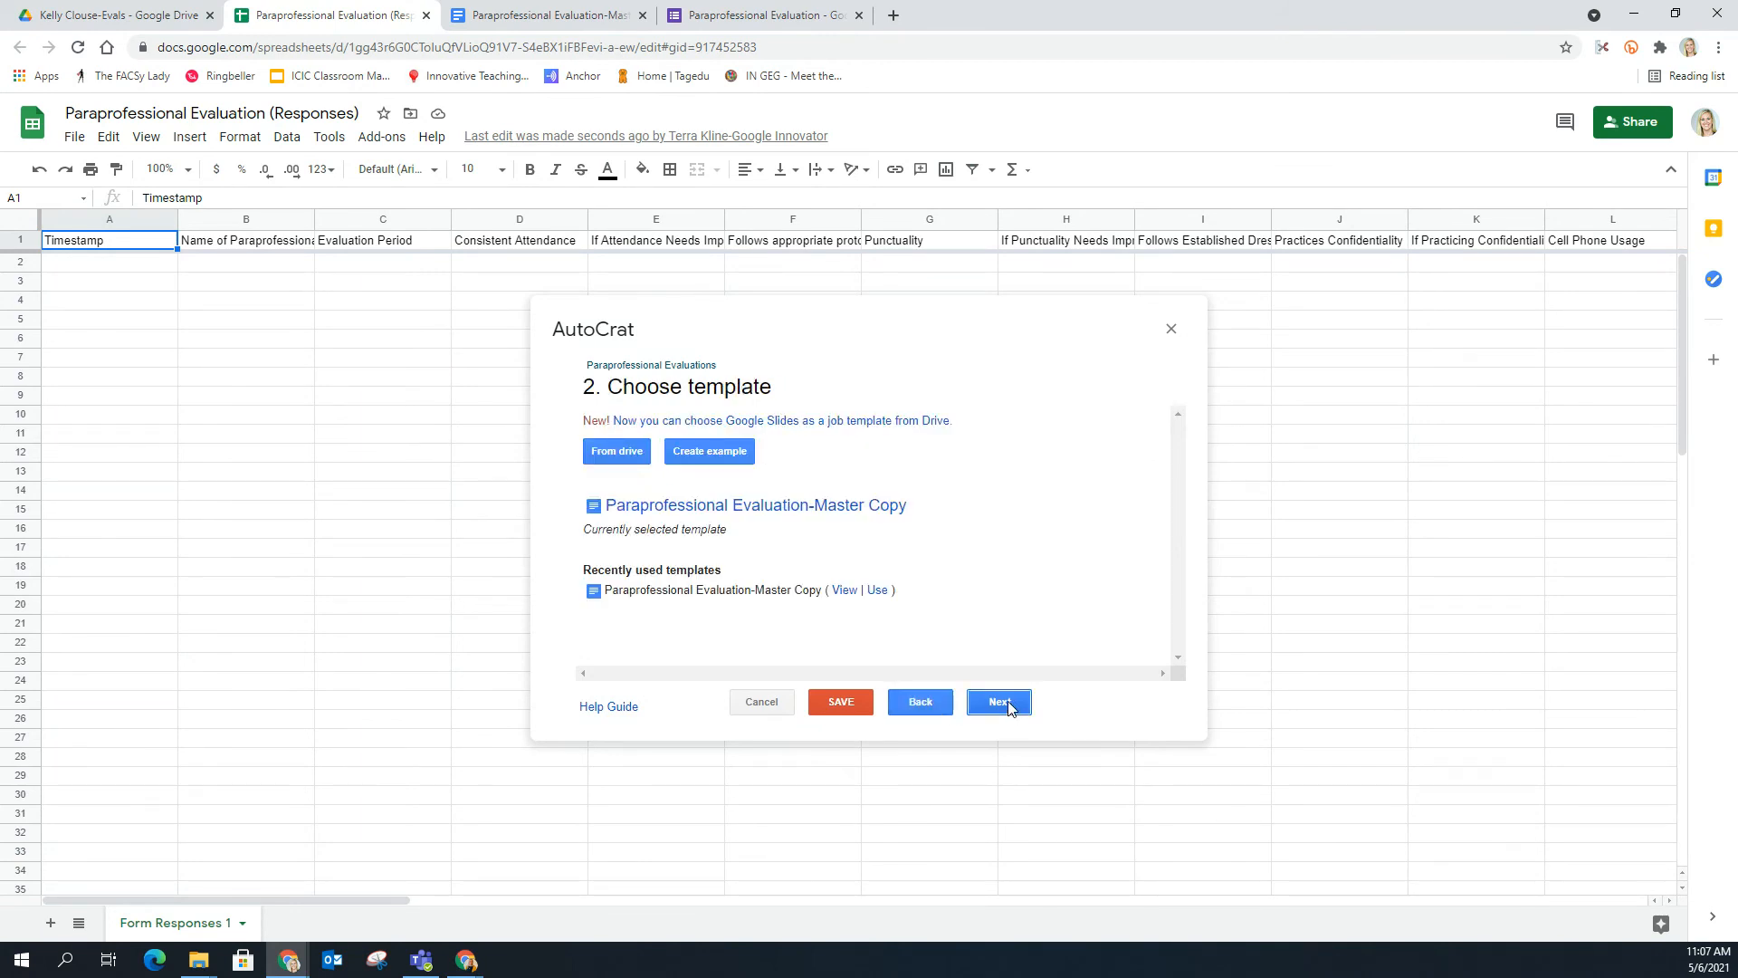
{"action": "left_click", "coordinate": [1009, 707]}
{"action": "left_click", "coordinate": [1010, 707]}
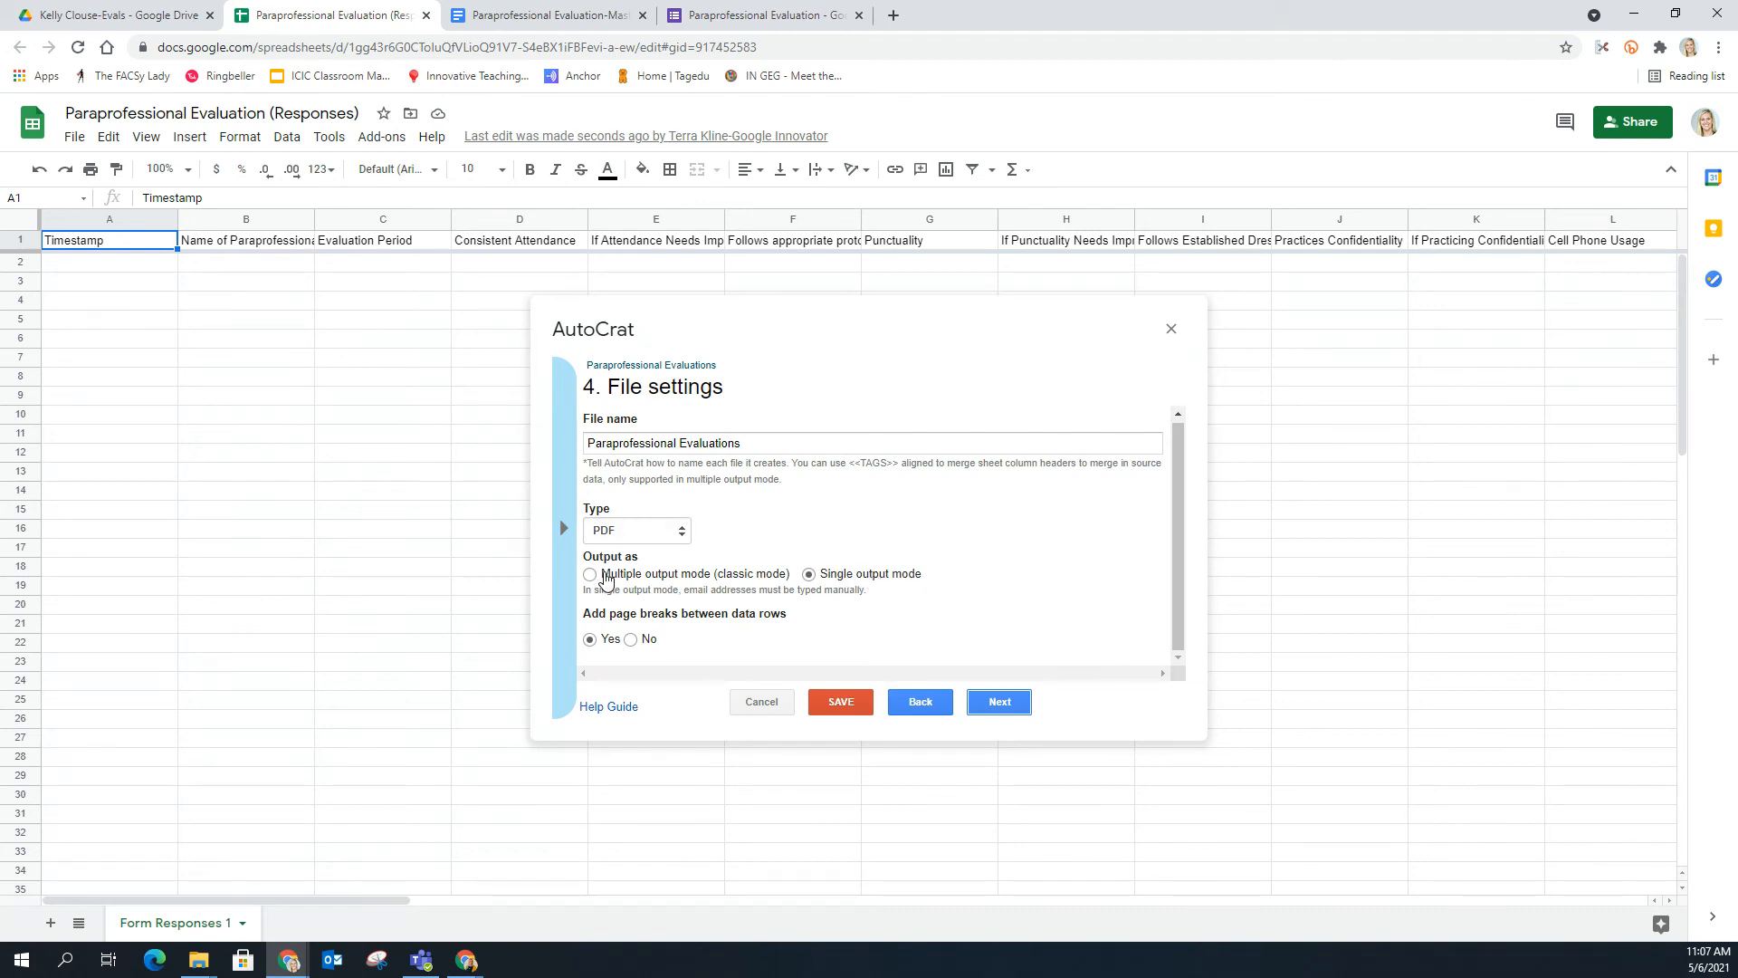
{"action": "left_click", "coordinate": [1008, 701]}
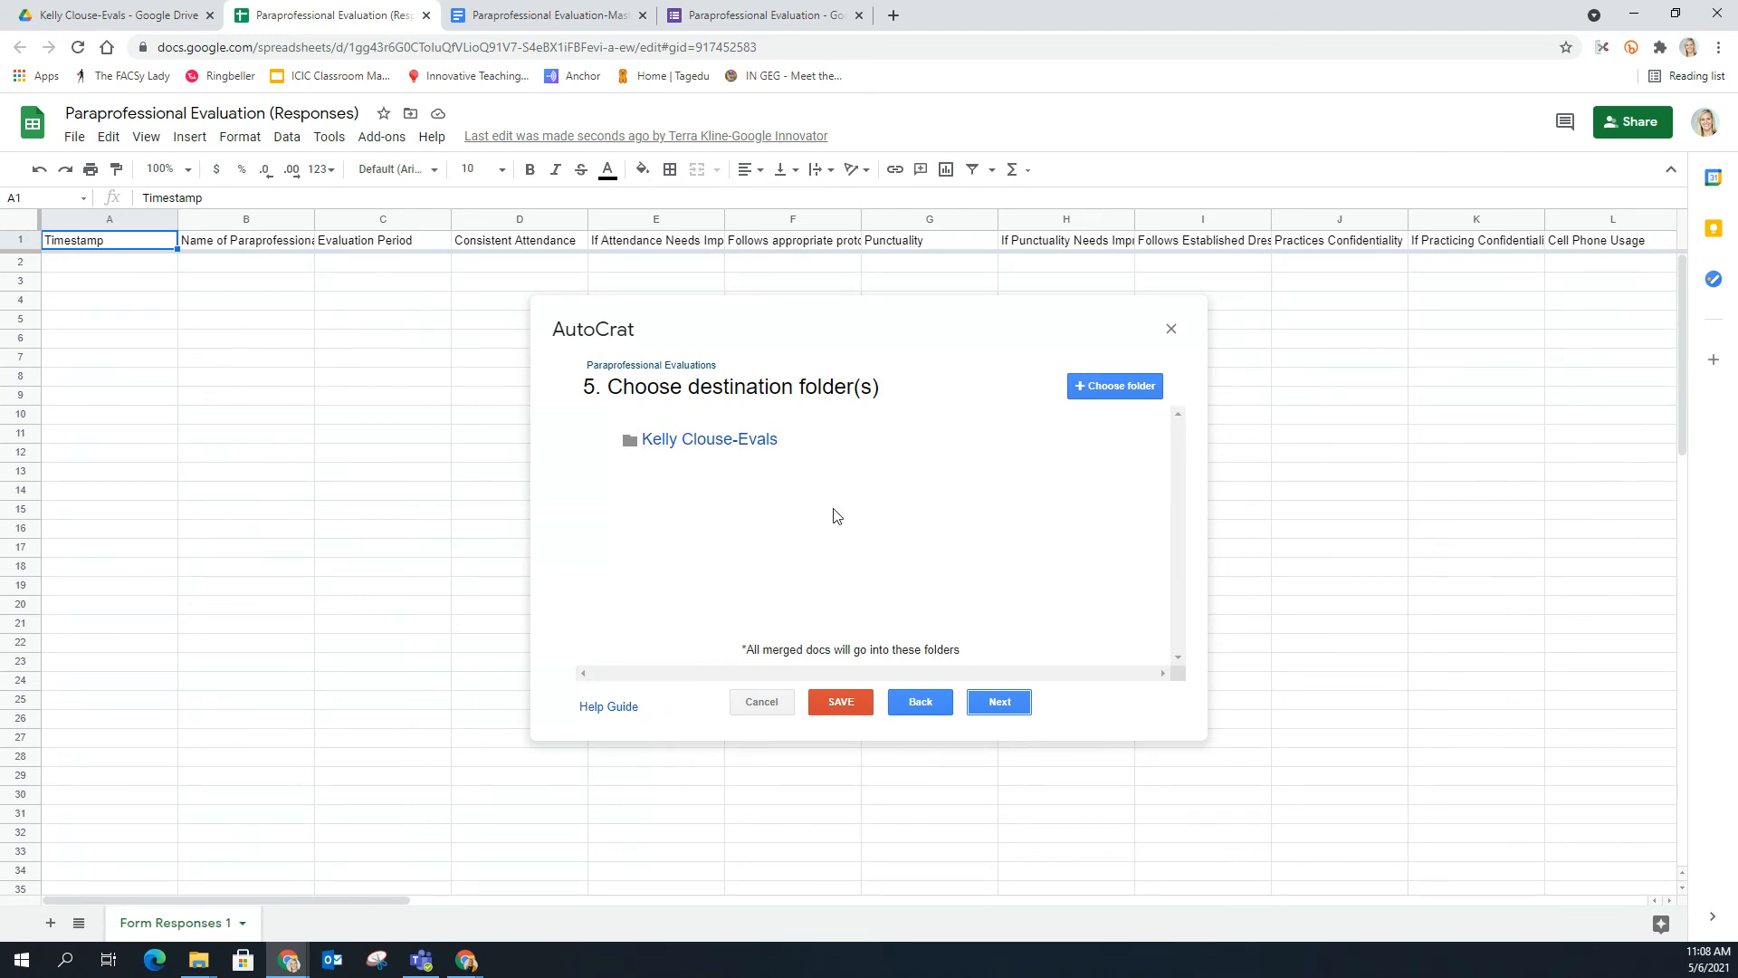
{"action": "left_click", "coordinate": [1010, 704]}
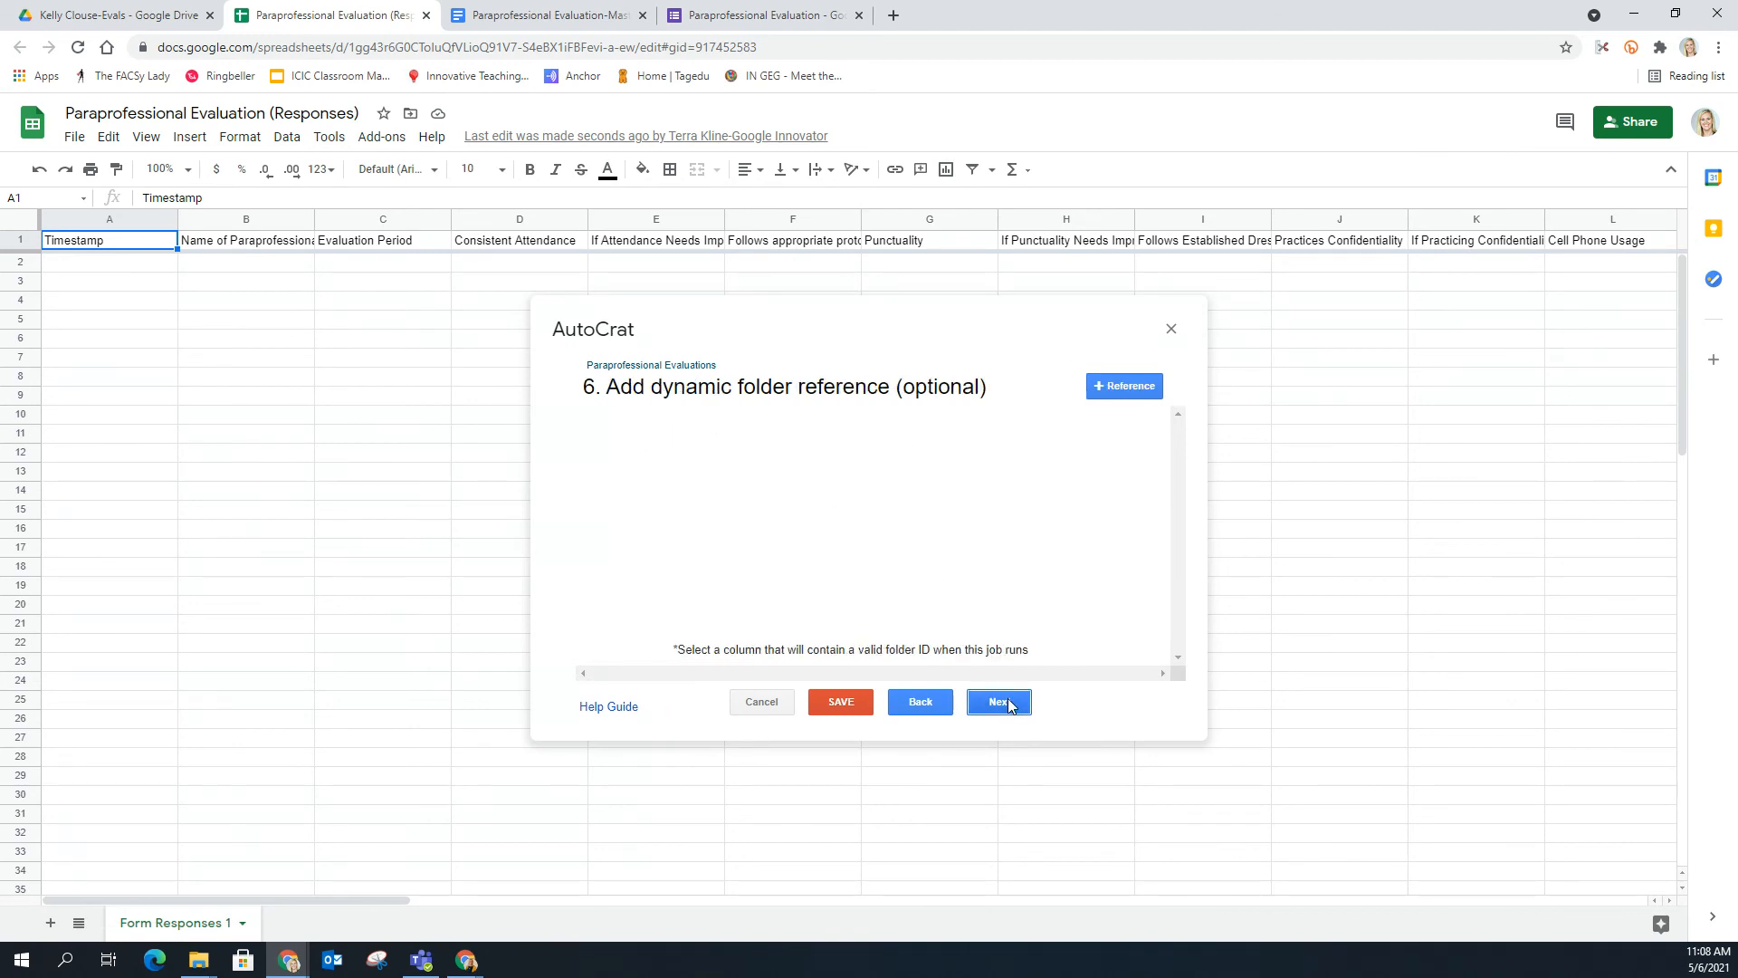
{"action": "left_click", "coordinate": [772, 702]}
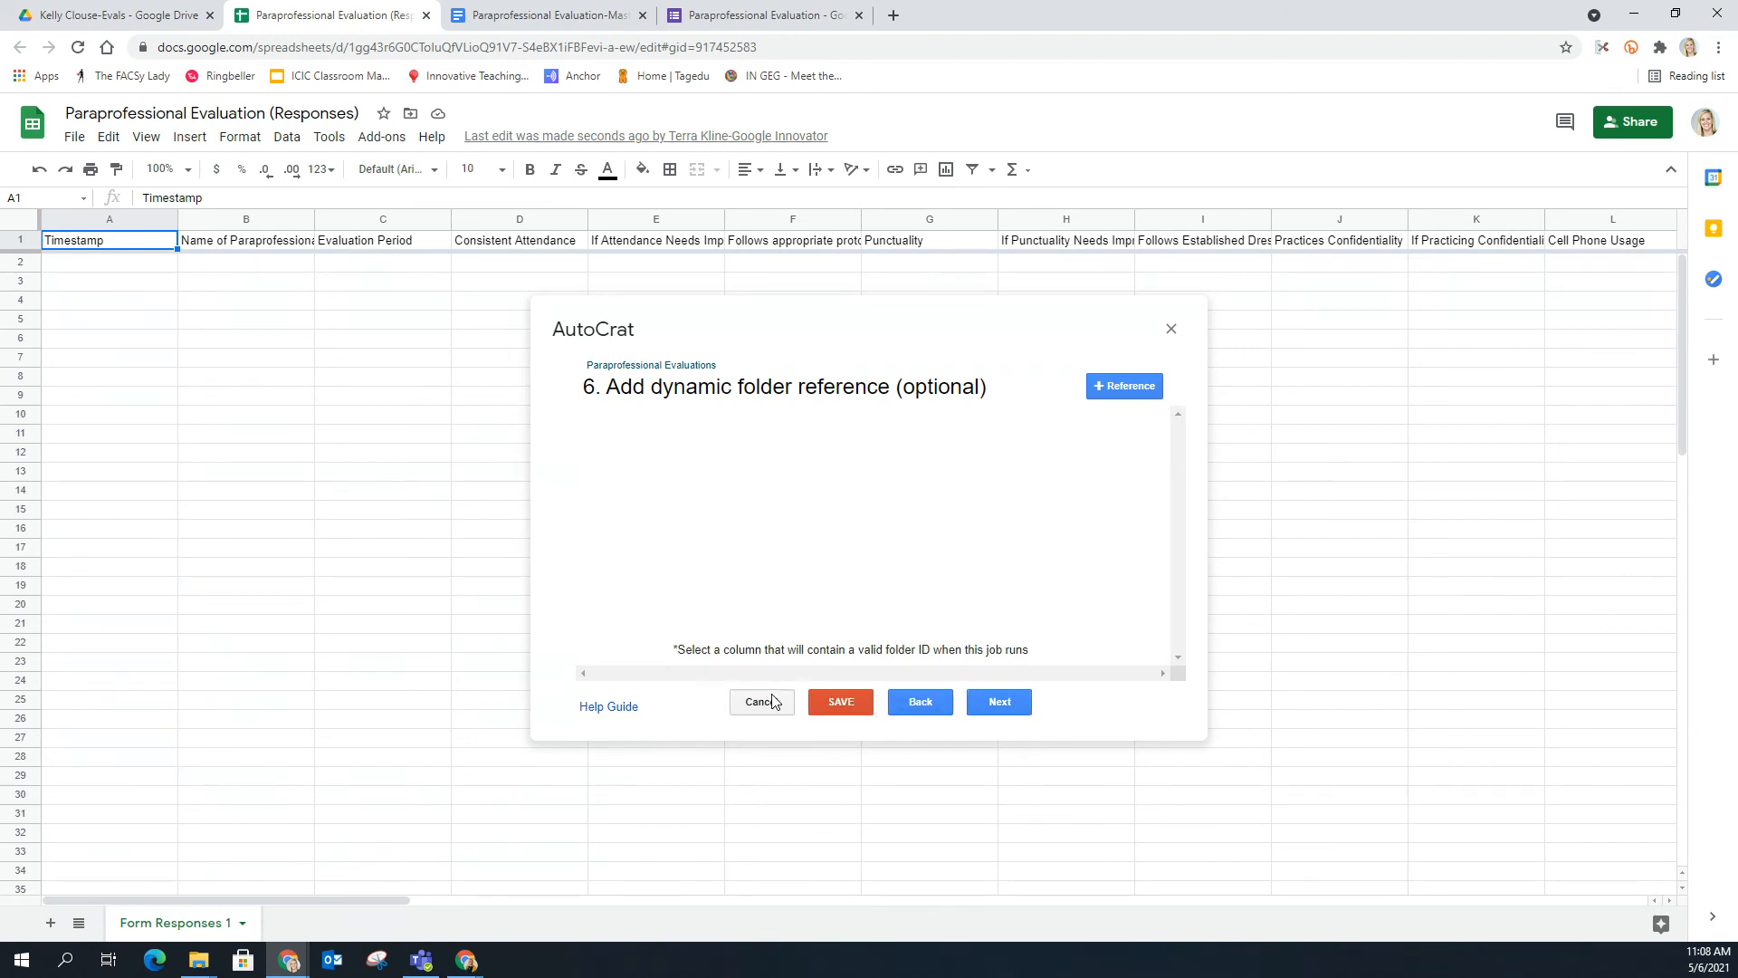
{"action": "left_click", "coordinate": [1172, 331]}
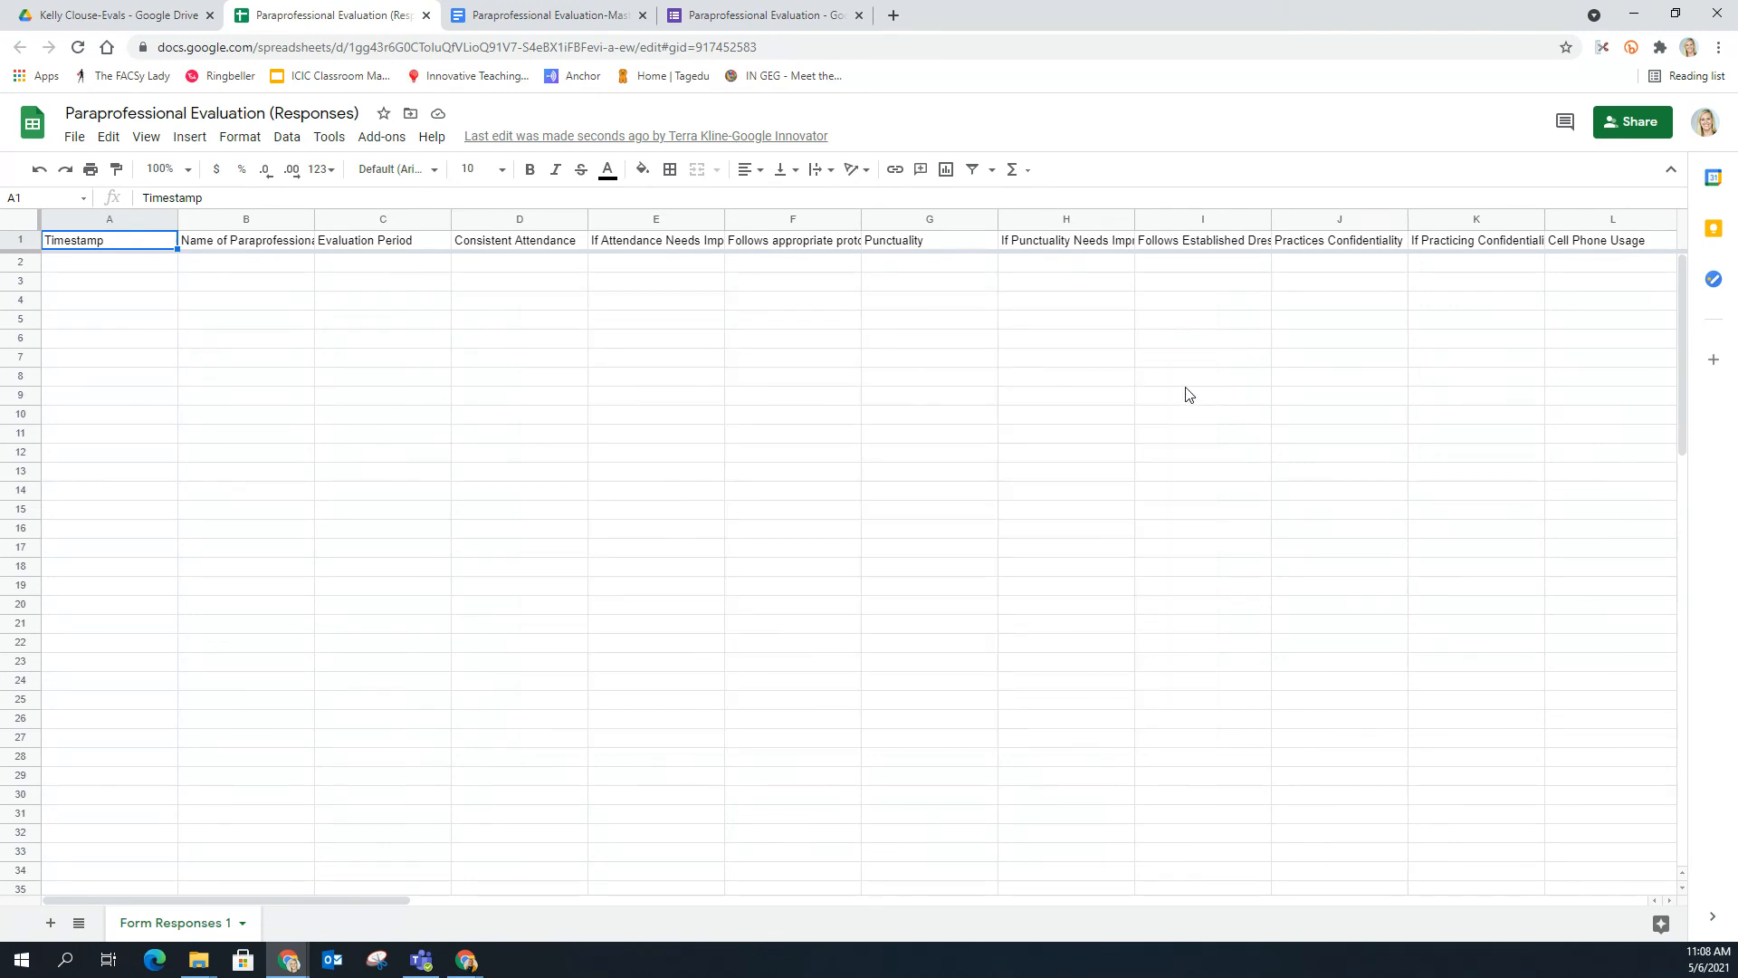
Step: Look at the Paraprofessional Evaluation form, and reload the evaluations folder in Google Drive to check for merged files
{"action": "left_click", "coordinate": [770, 15]}
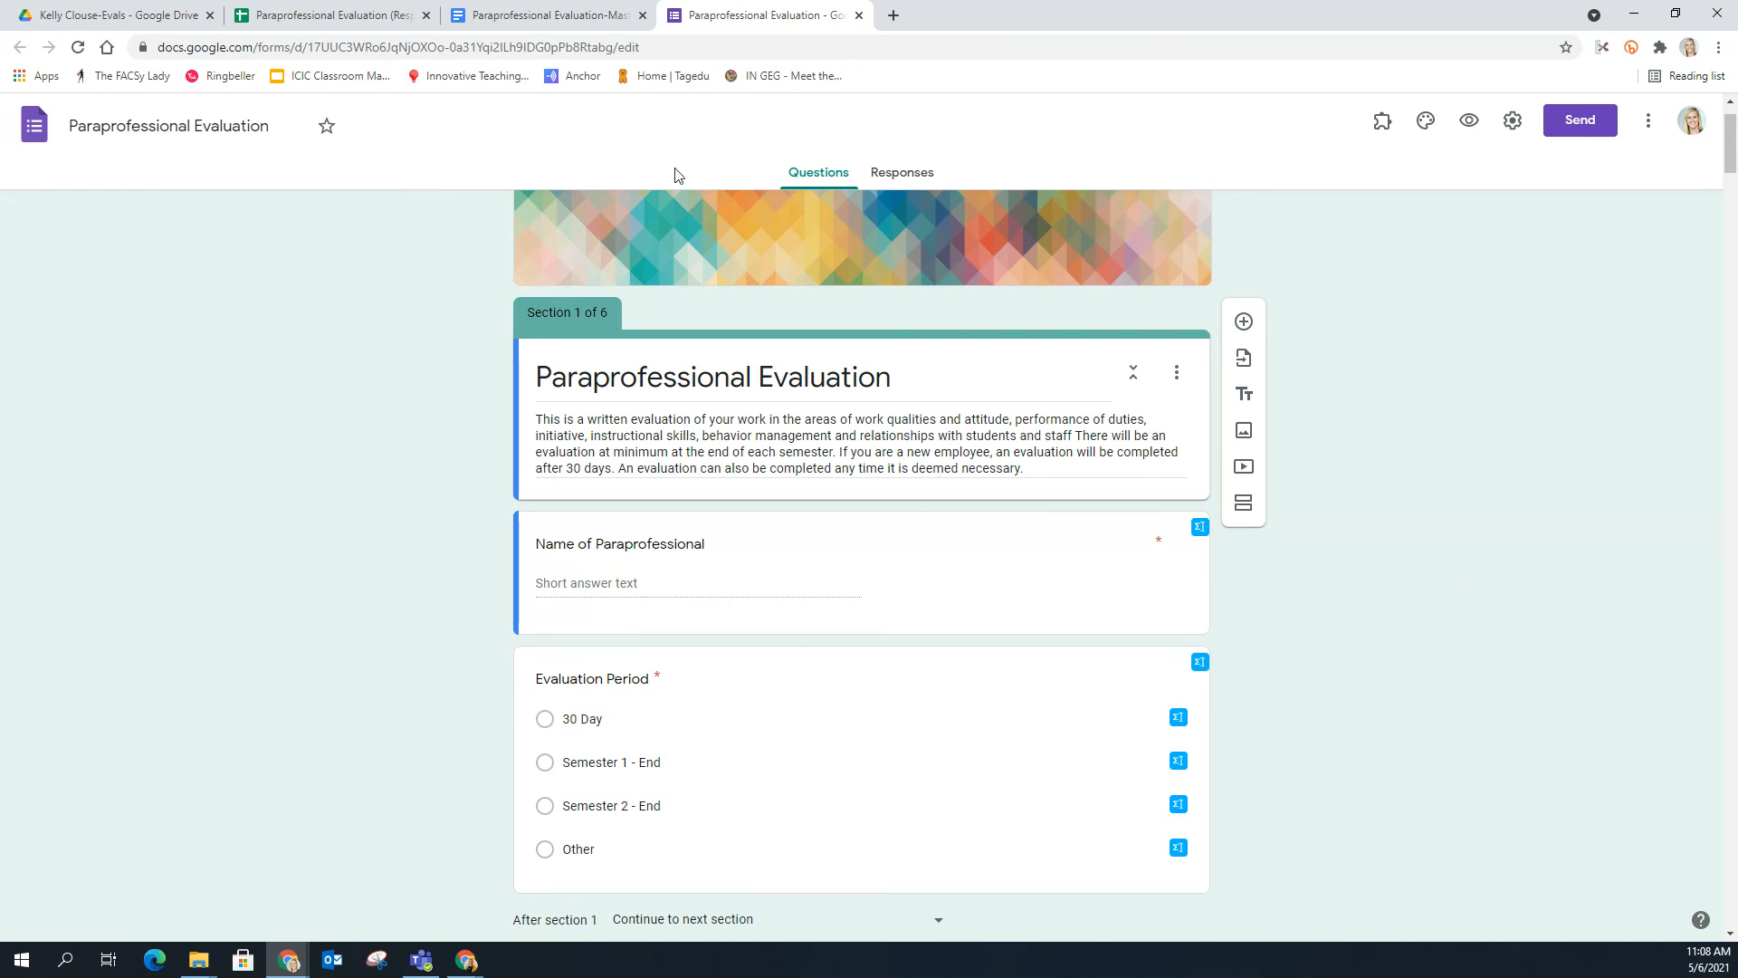
{"action": "left_click", "coordinate": [181, 16]}
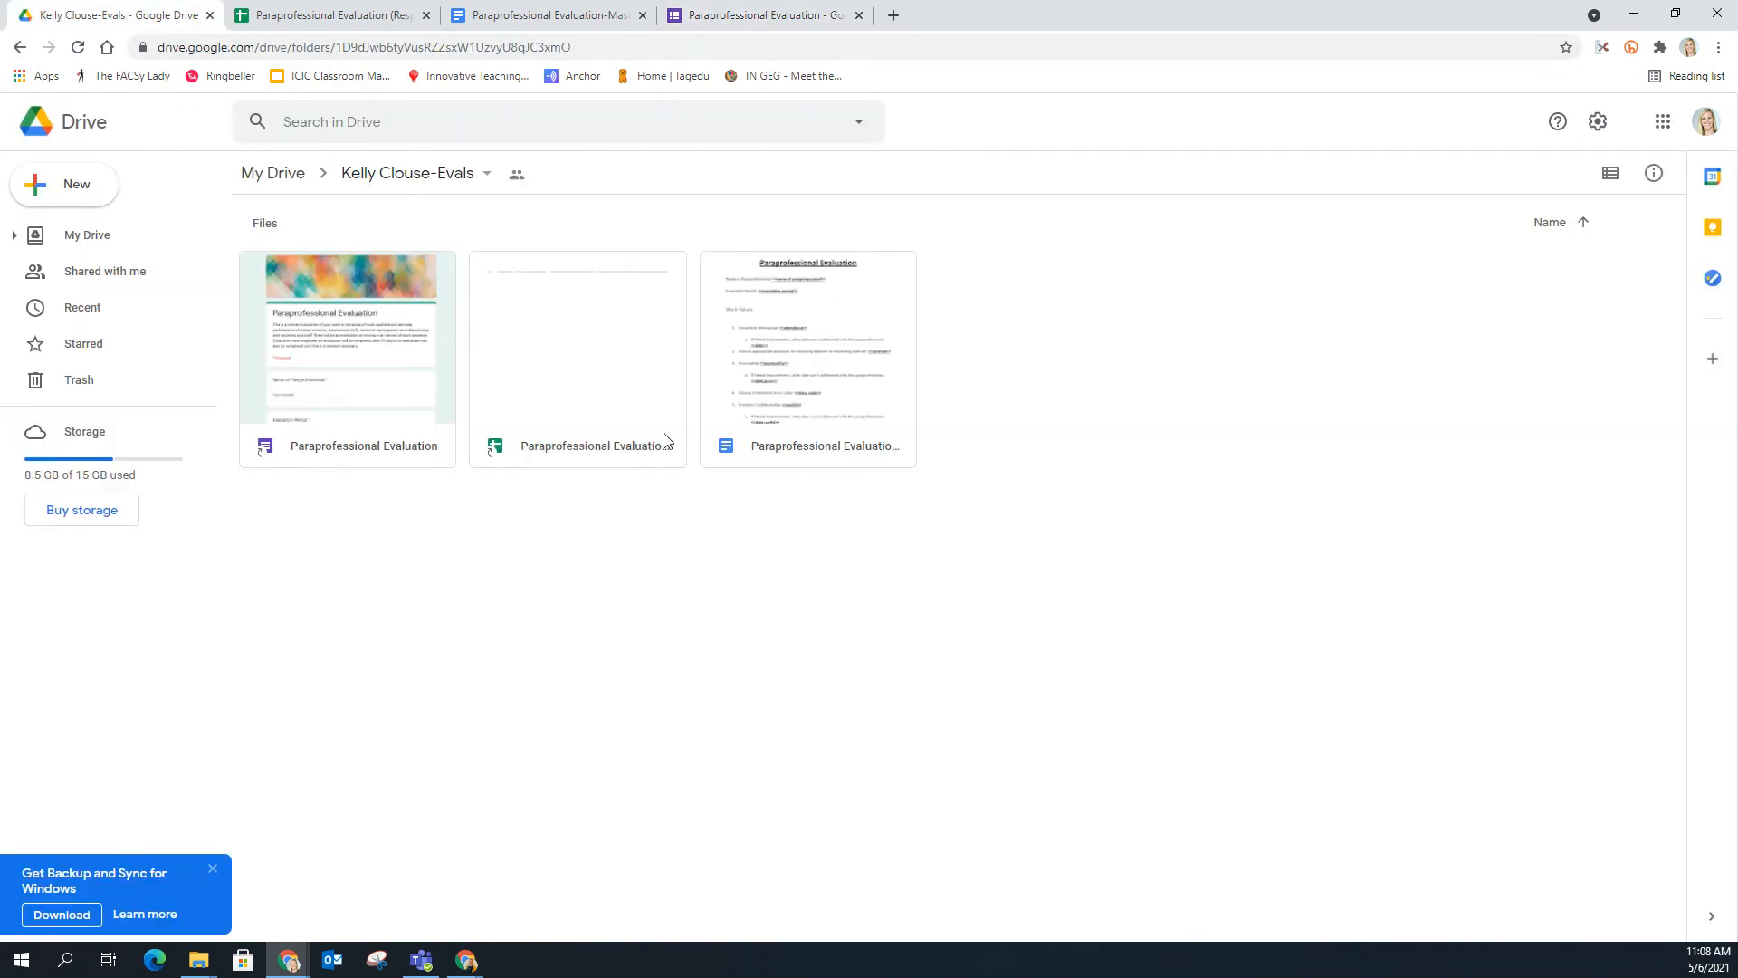
{"action": "left_click", "coordinate": [78, 48]}
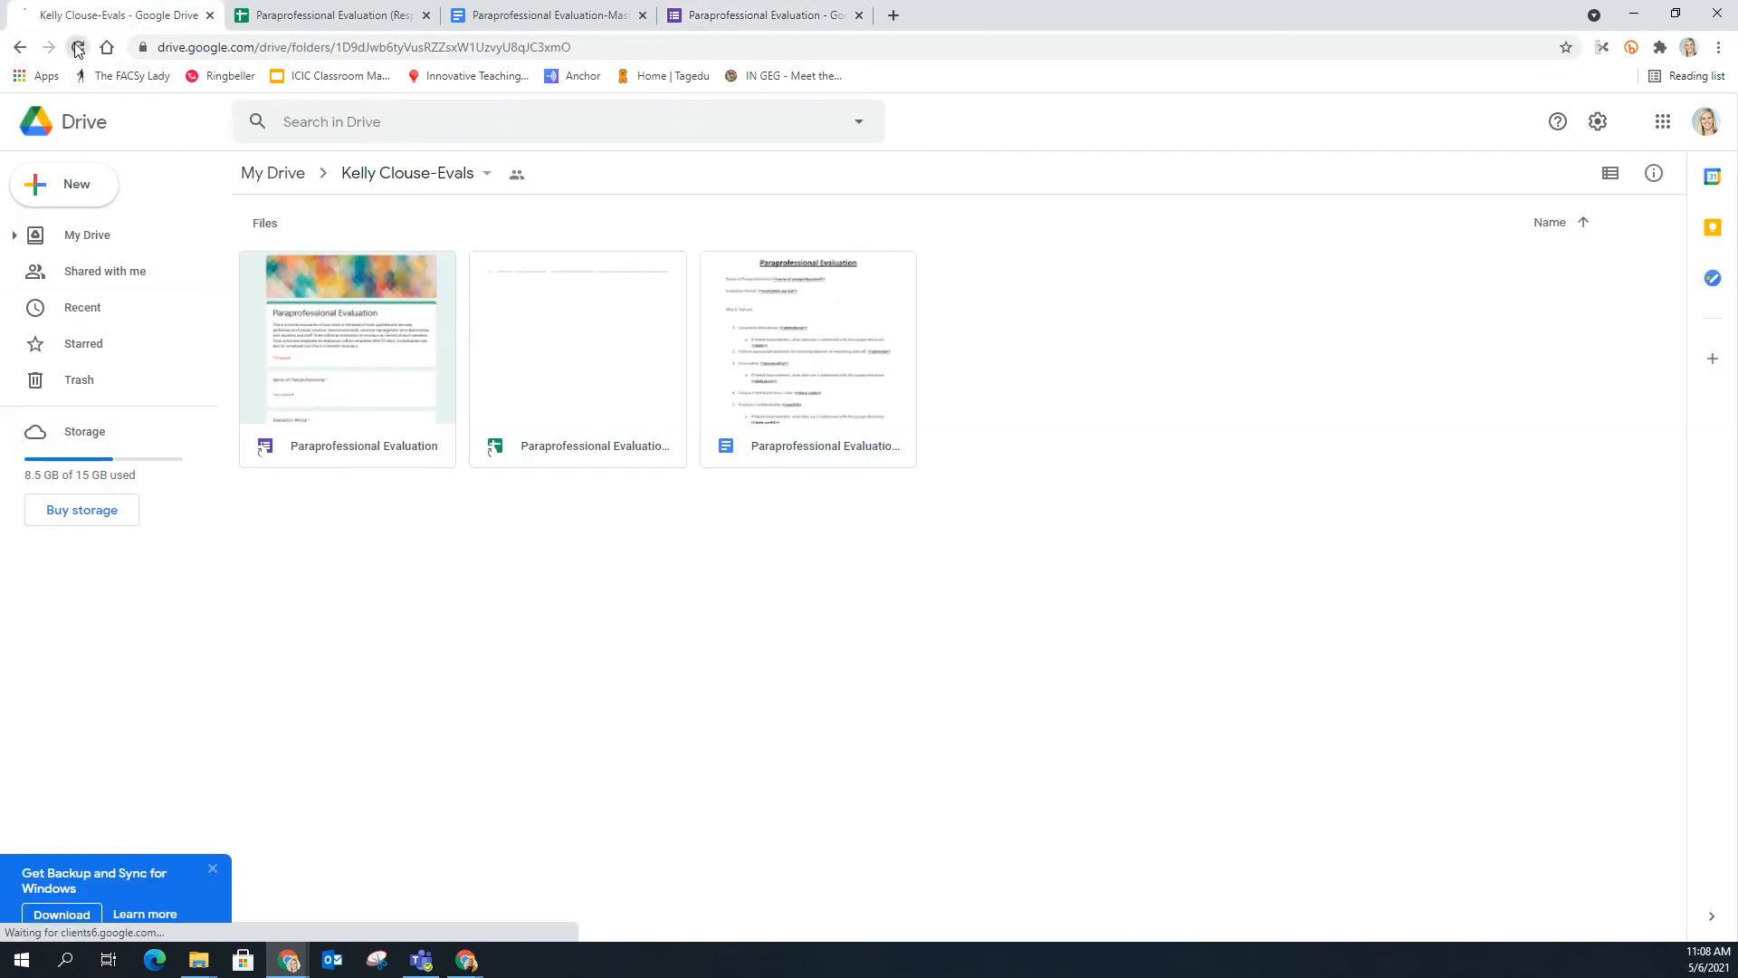